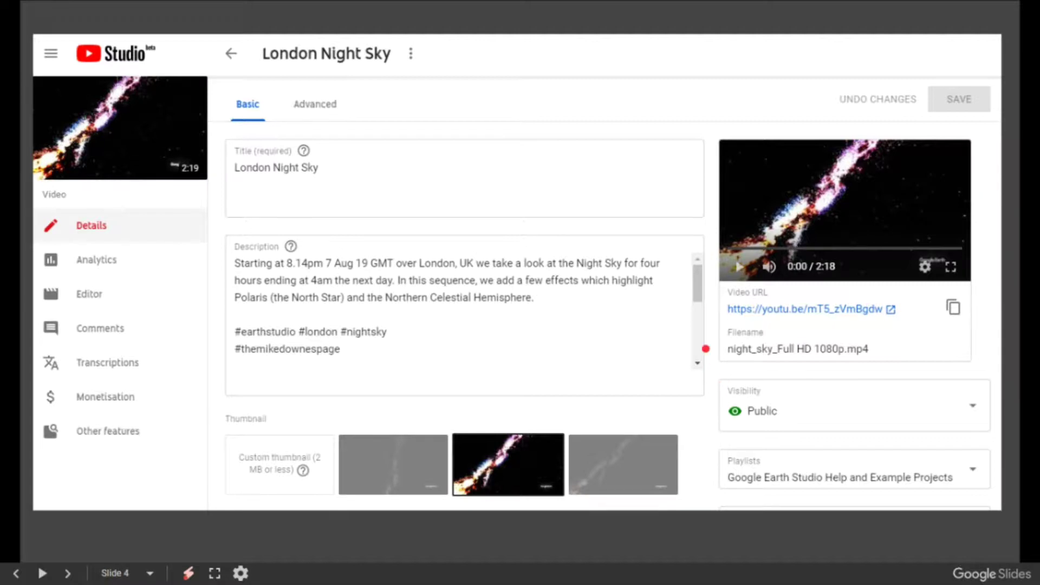
key(Right)
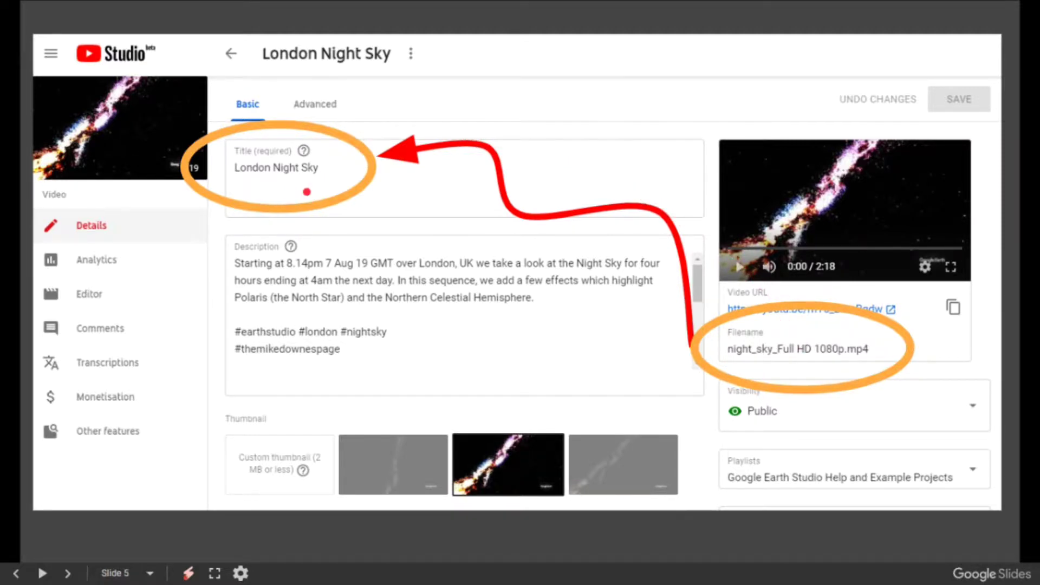
key(Right)
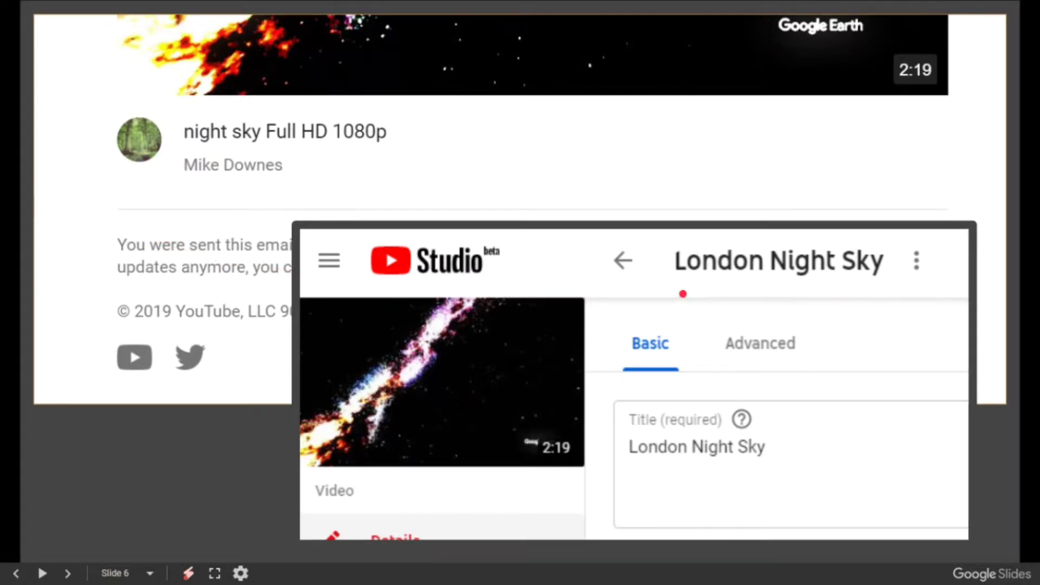
key(Right)
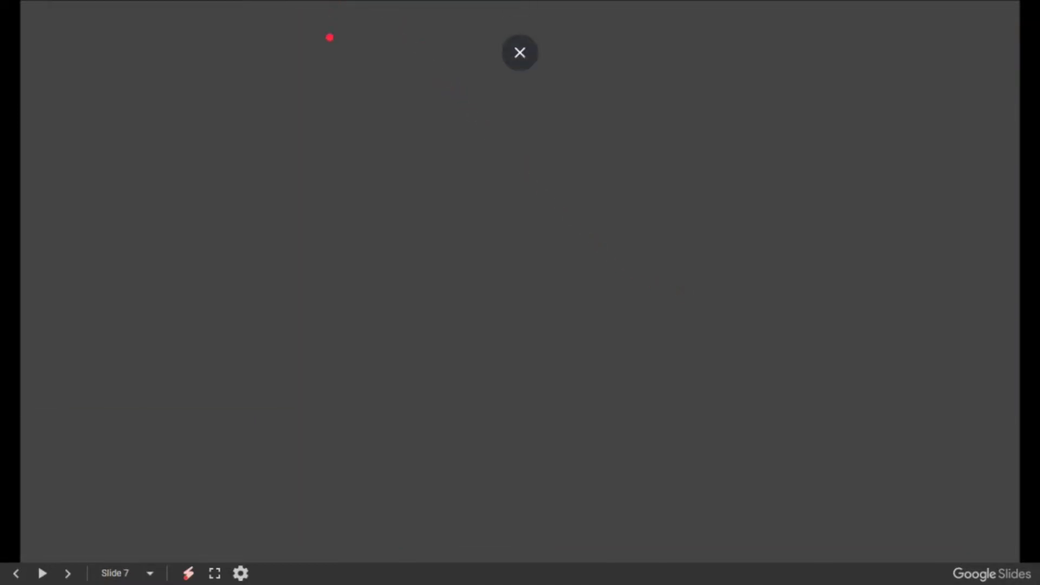
key(Right)
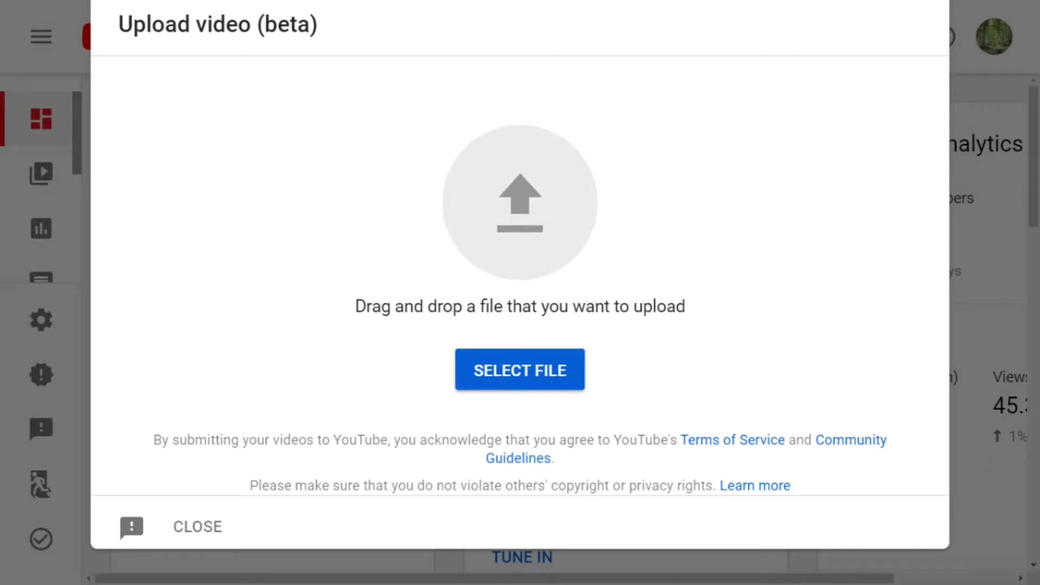
Upload the video file "studio beta test card 001 Full HD 1080p" as a new draft
drag(1039, 461, 418, 259)
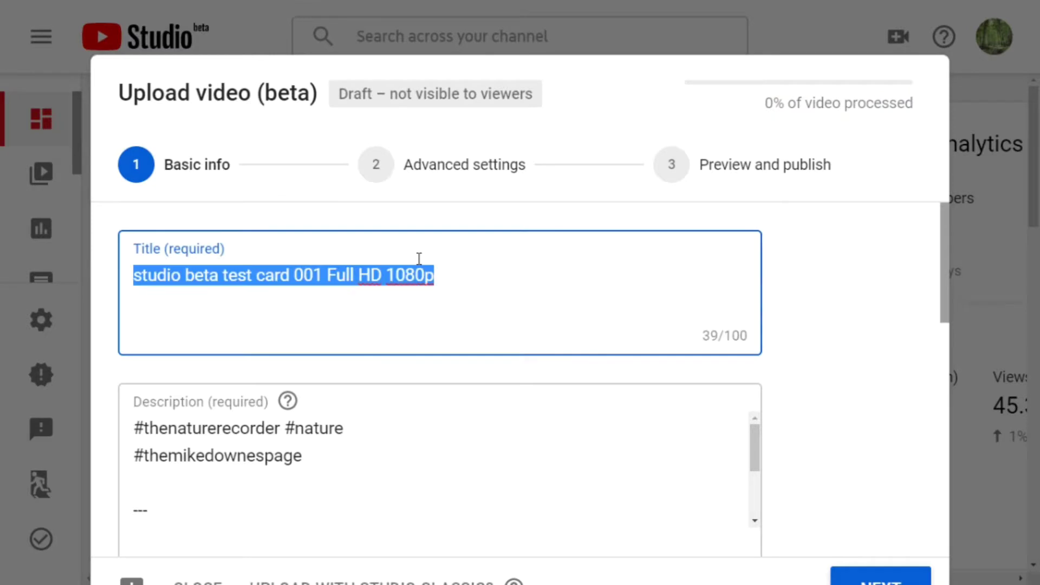
mouse_move(568, 5)
click(794, 244)
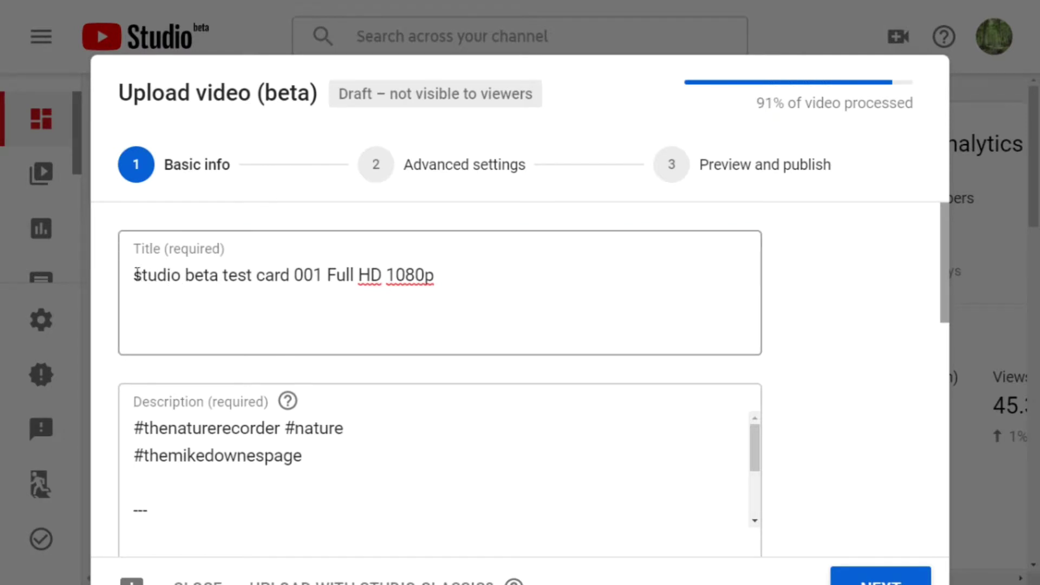
Delete "Full HD 1080p" from the end of the video title
drag(137, 274, 475, 304)
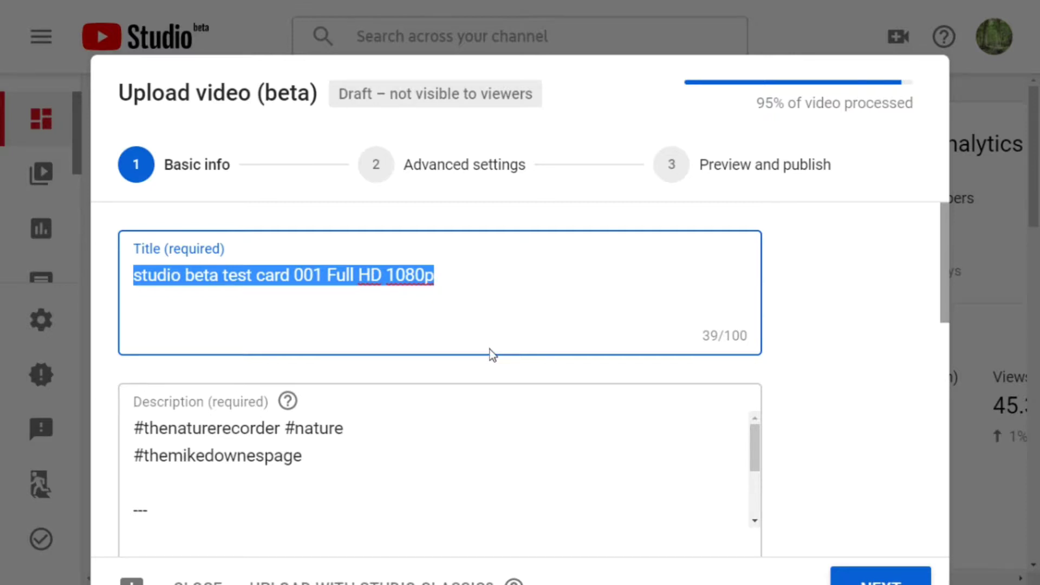
click(461, 311)
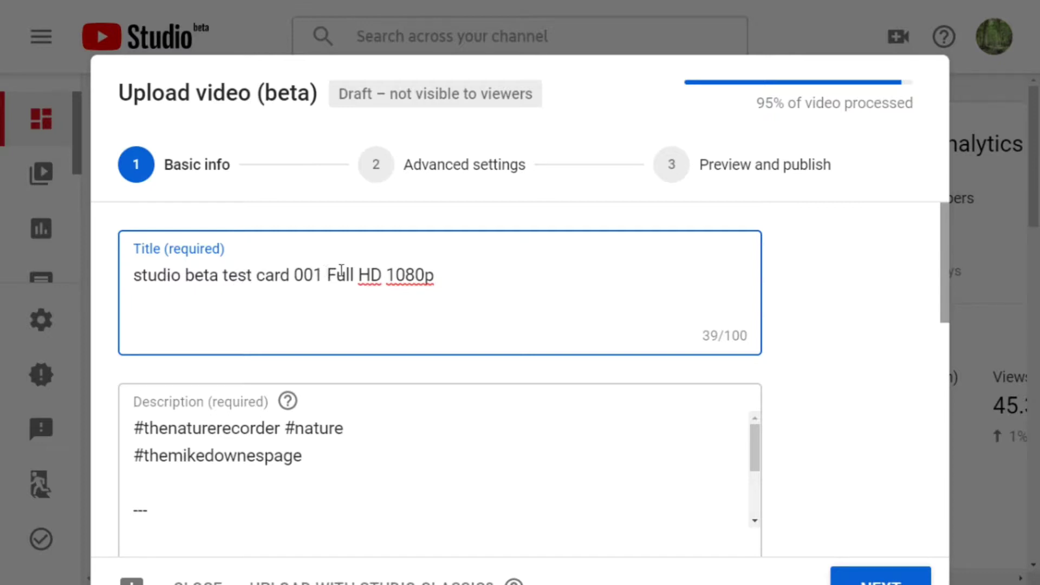
drag(324, 276, 458, 276)
key(BackSpace)
Add "The" at the start of the video title and capitalise "Studio"
key(Left)
key(Left)
key(Left)
key(Left)
key(Left)
key(Left)
key(Left)
key(Left)
key(Left)
key(Left)
key(Left)
key(Left)
key(Left)
key(Left)
key(Left)
key(Left)
key(Left)
key(Left)
key(Left)
key(Left)
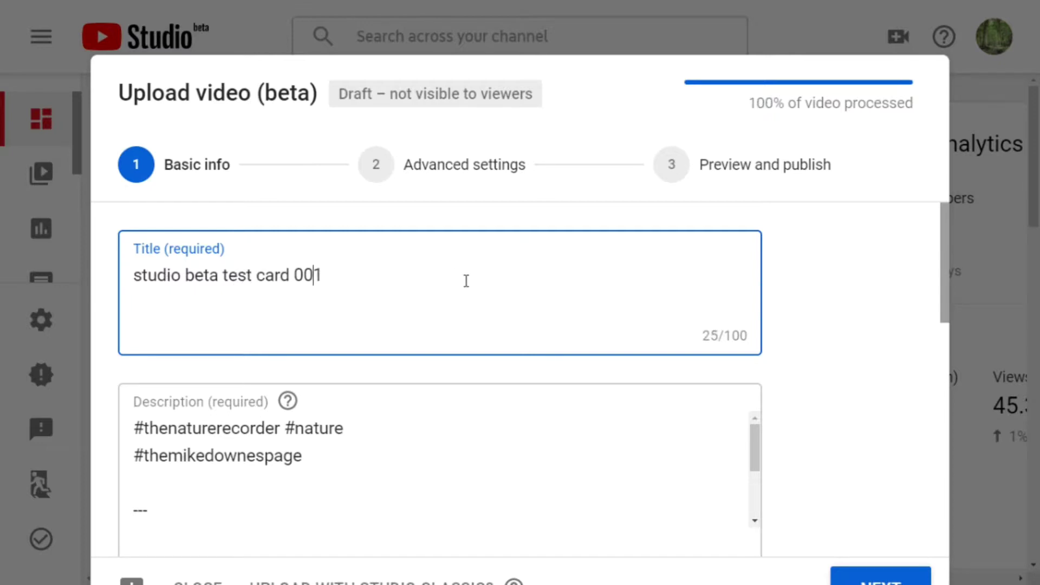
key(Left)
key(Left)
key(Left)
text(The)
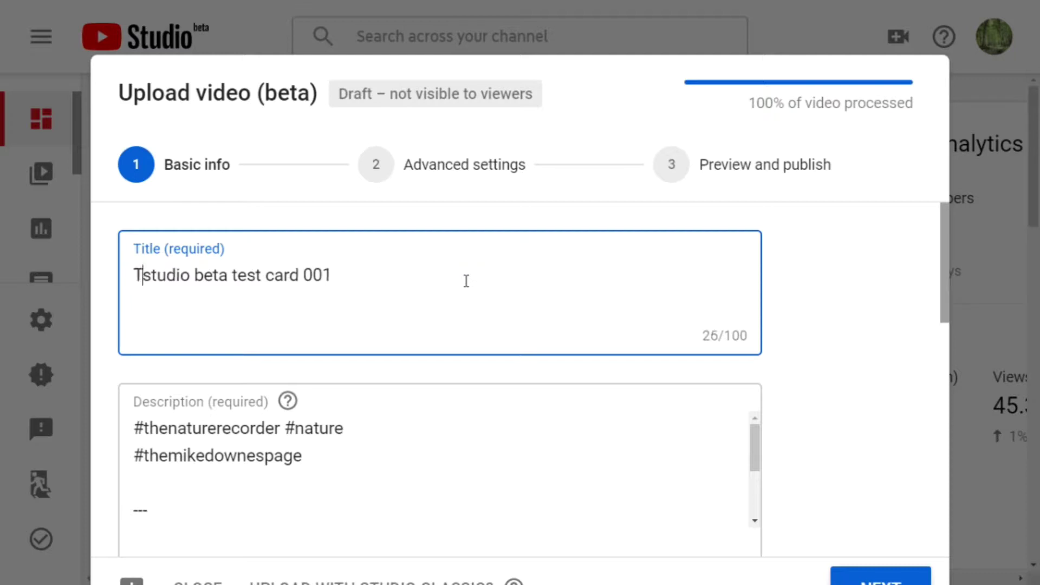
key(Right)
key(BackSpace)
text(S)
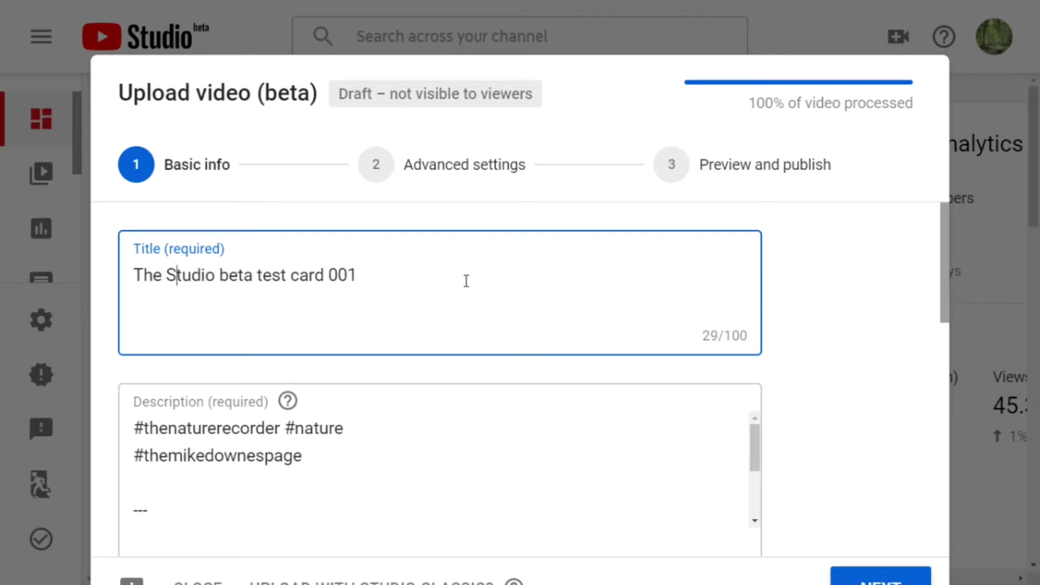
Capitalise the words "Beta", "Test" and "Card" in the video title
key(Right)
key(Right)
key(Right)
key(Right)
key(Right)
key(Right)
key(Right)
key(BackSpace)
text(B)
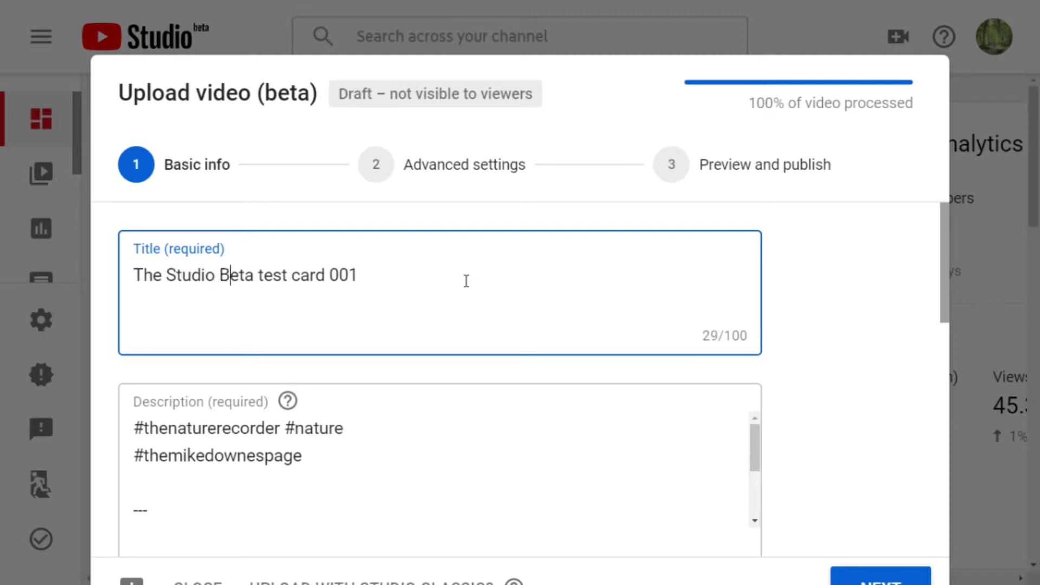
key(Right)
key(Right)
key(Right)
key(Right)
key(Right)
key(Right)
key(Left)
key(BackSpace)
text(T)
key(Right)
key(Right)
key(Right)
key(Right)
key(Right)
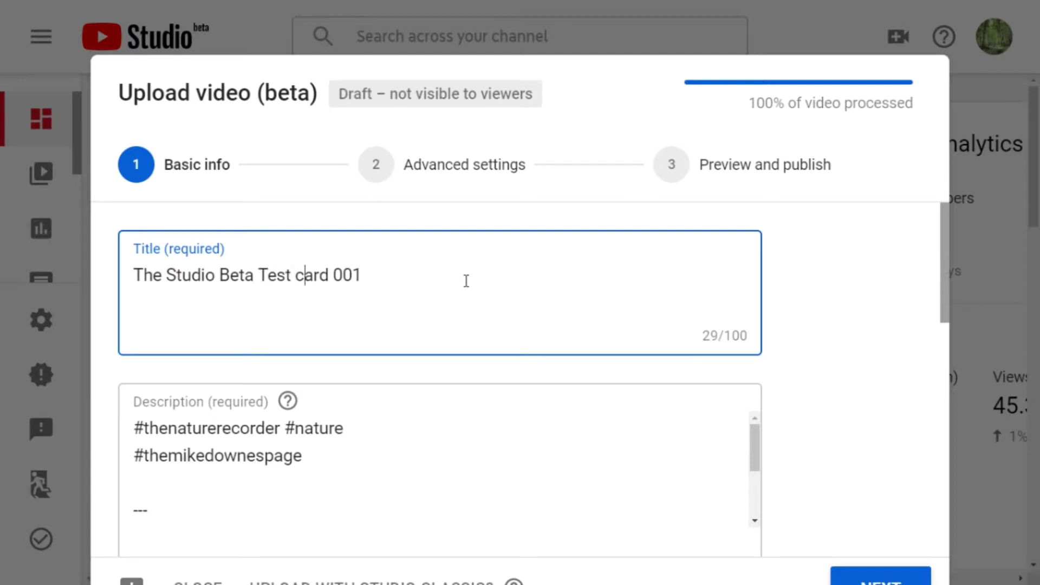
key(BackSpace)
text(C)
Replace "001" at the end of the video title with "version 1"
key(Right)
key(Right)
key(Right)
key(Right)
key(Right)
key(Right)
key(Right)
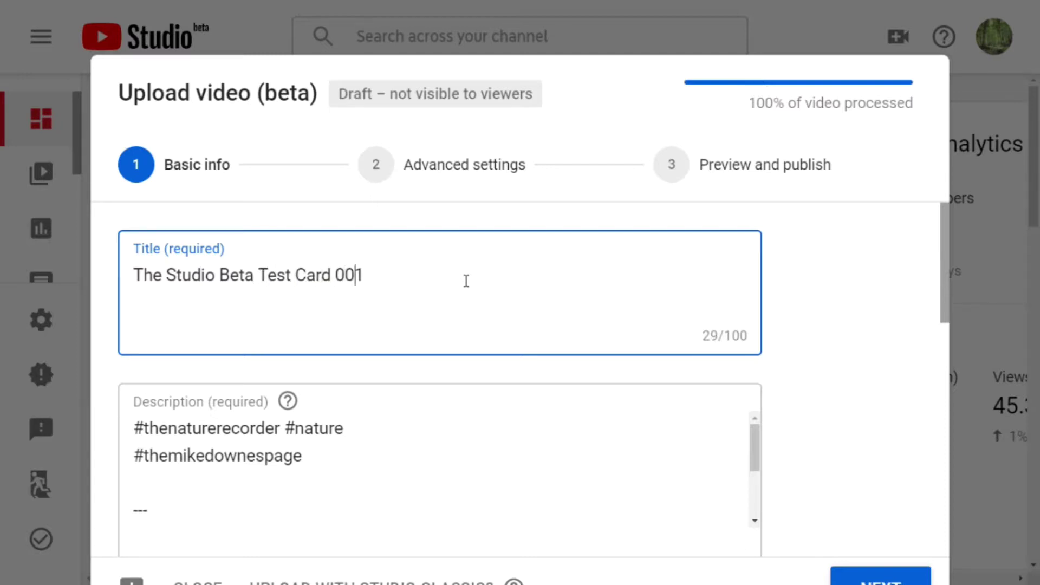
key(BackSpace)
key(BackSpace)
key(BackSpace)
text(version 1)
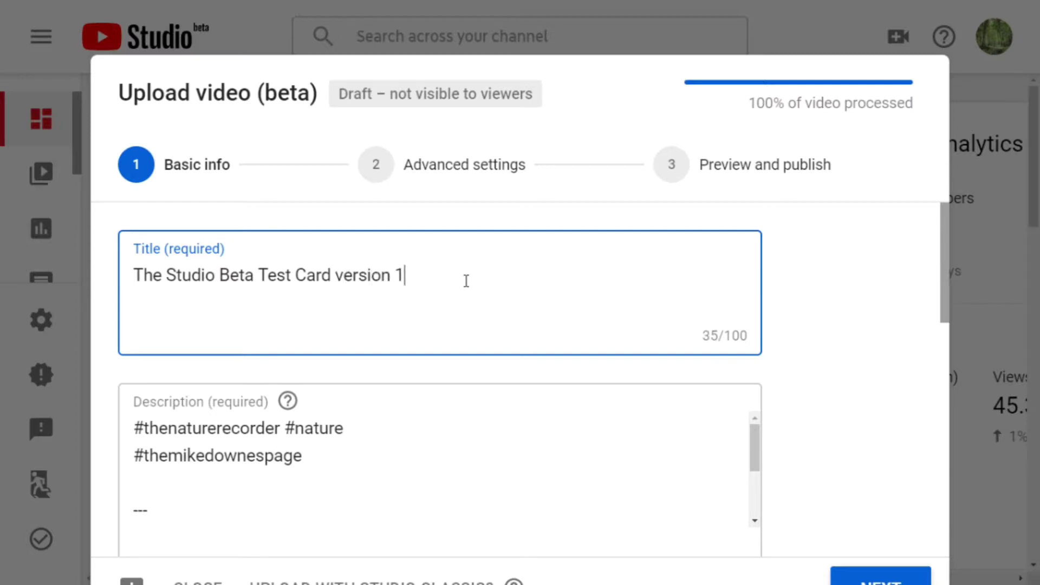
click(813, 325)
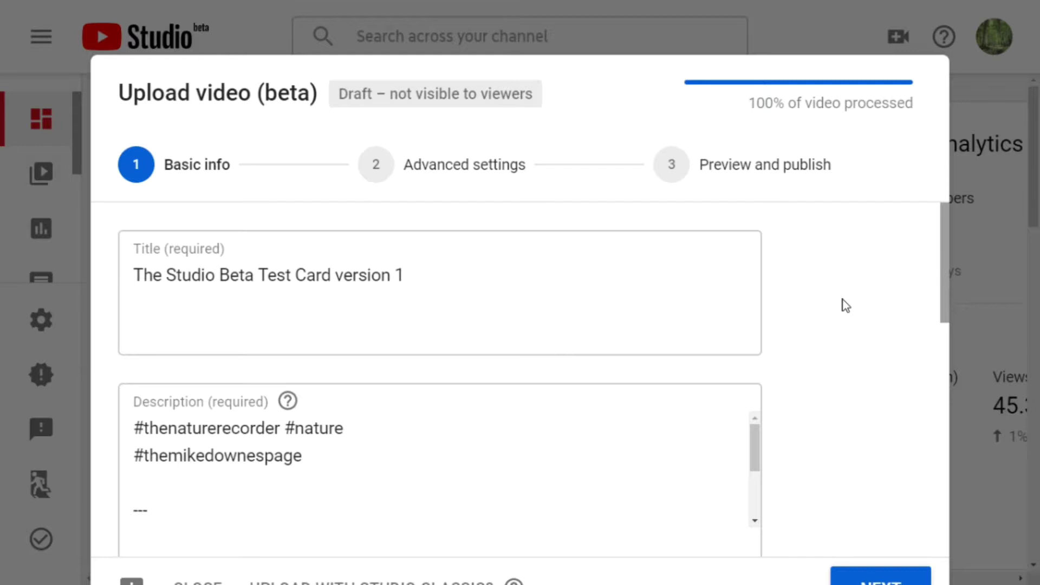
Review the description, monetisation and thumbnail fields, and play a few seconds of the video preview
scroll(838, 304, down, 5)
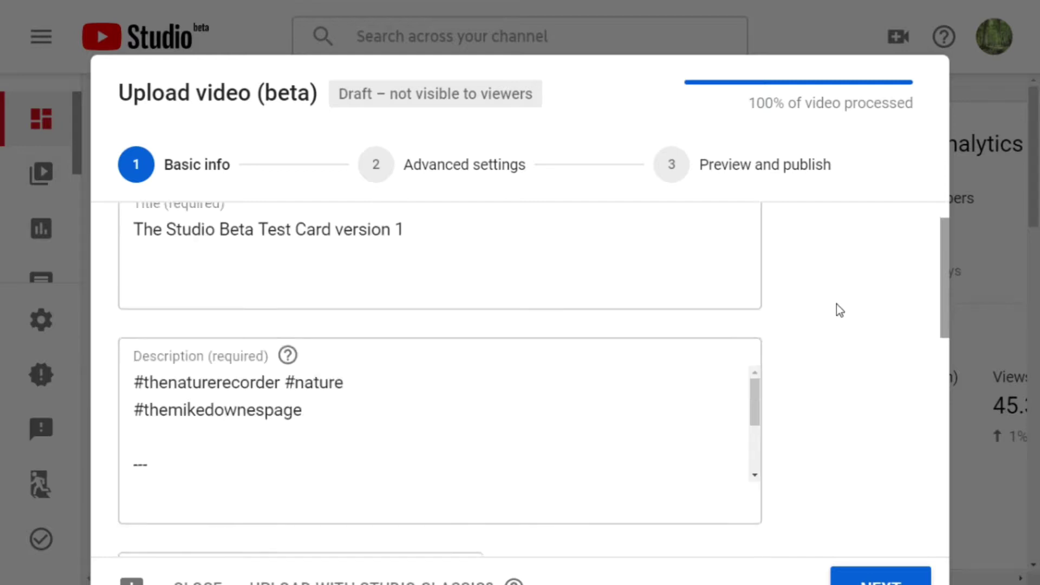
scroll(836, 305, down, 4)
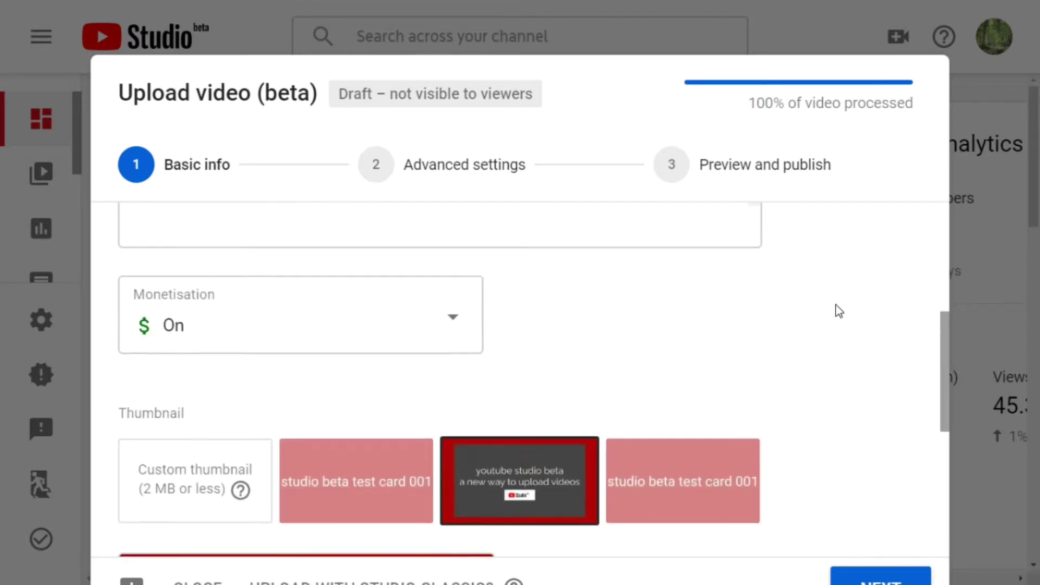
scroll(838, 312, down, 2)
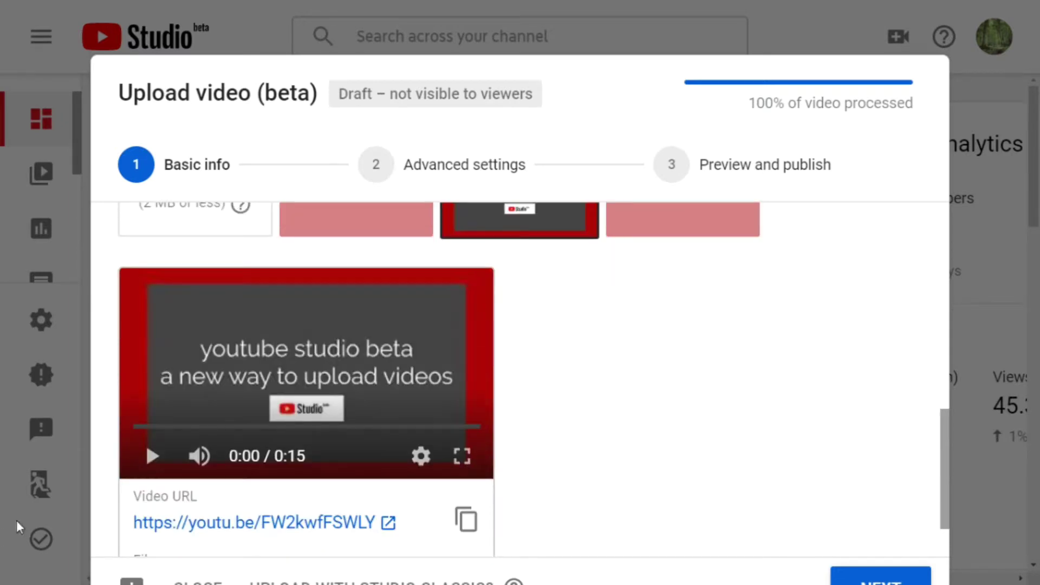
click(151, 456)
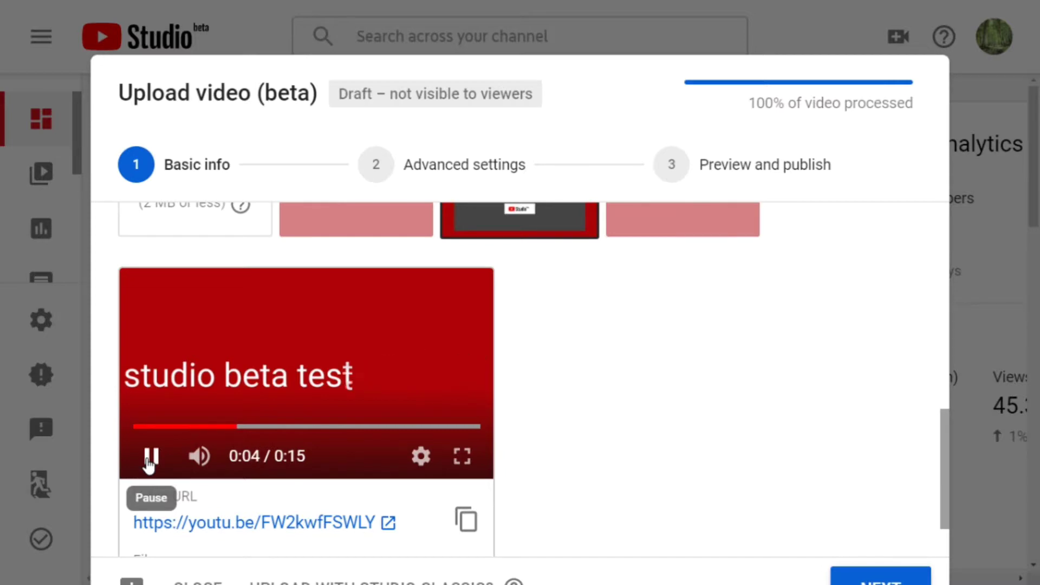
click(150, 460)
Proceed to the Advanced settings stage of the upload and expand the Playlists section
scroll(585, 379, up, 2)
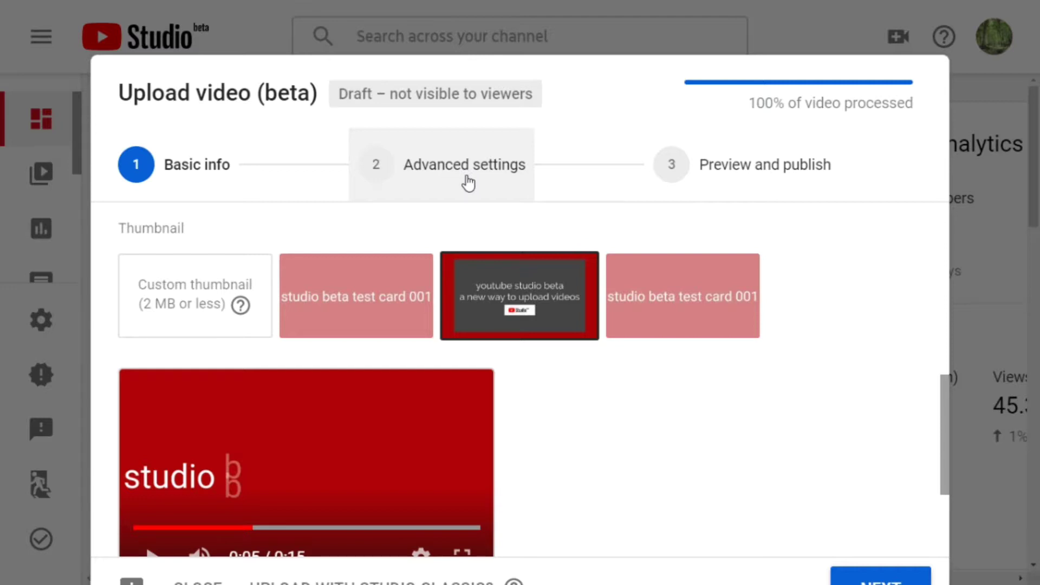
click(469, 183)
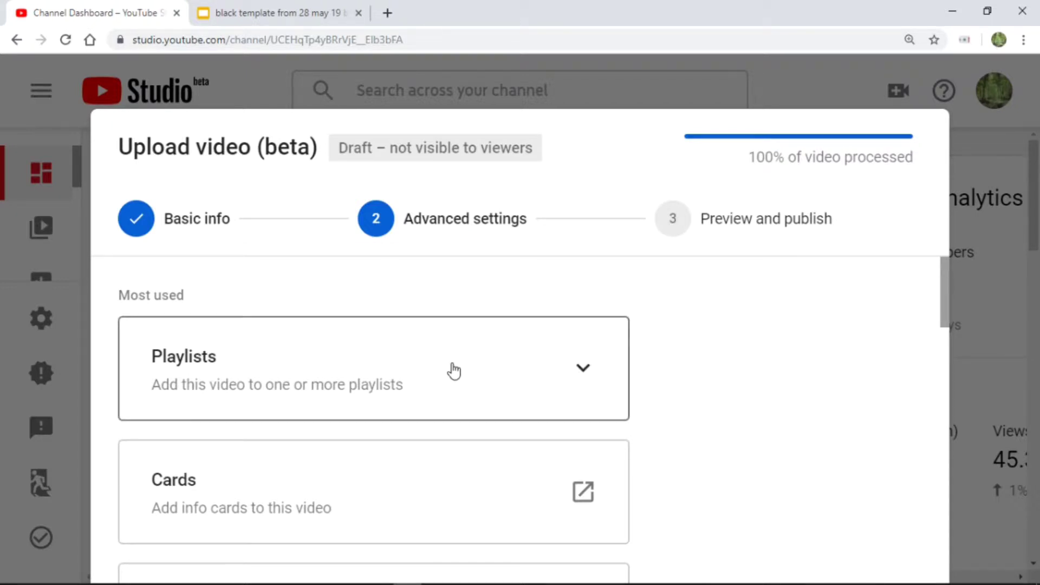
click(583, 373)
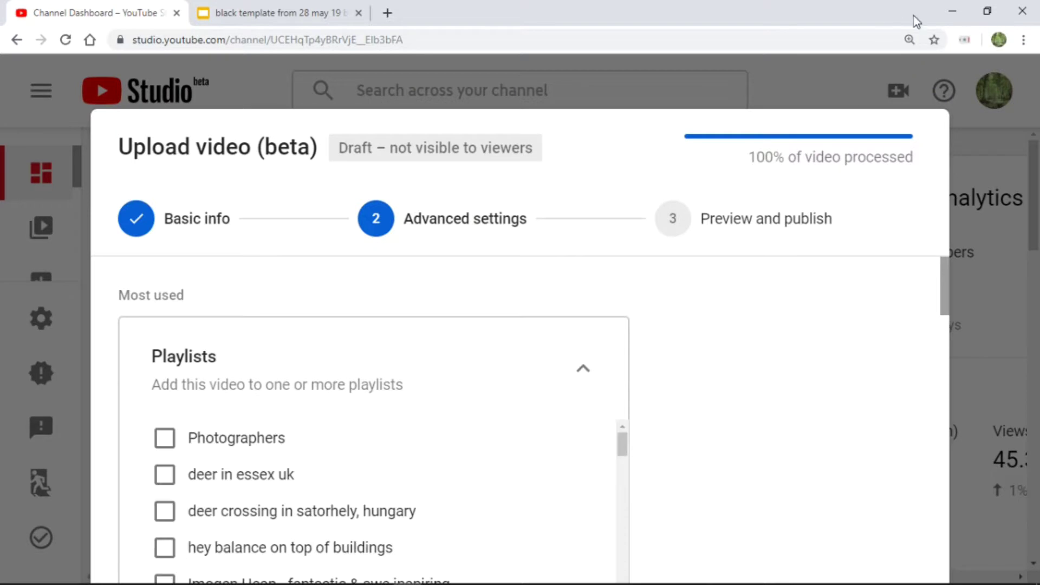
Reduce the browser page zoom to 125%, then collapse and re-expand the Playlists section
click(907, 41)
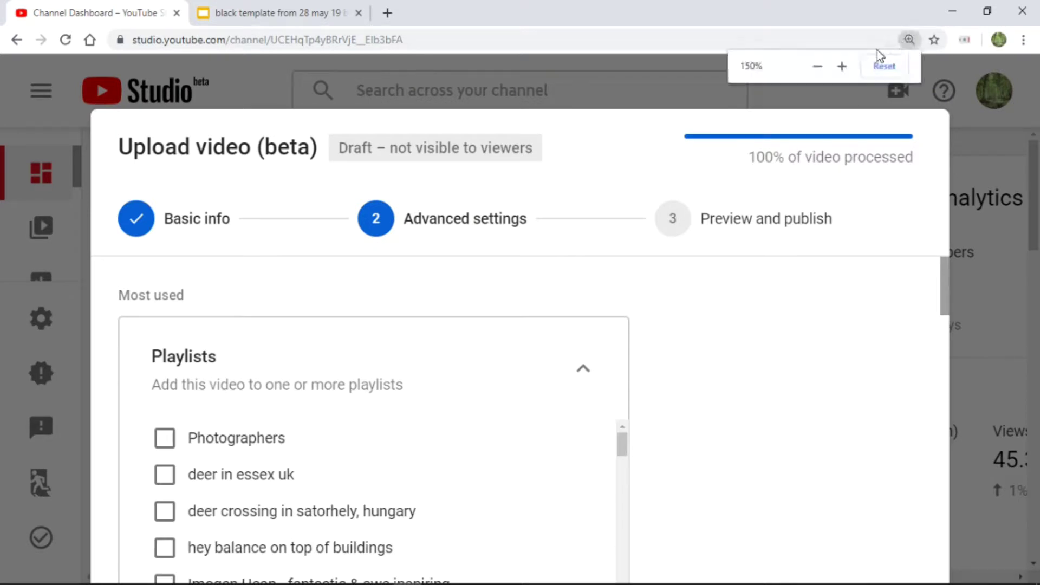
click(816, 67)
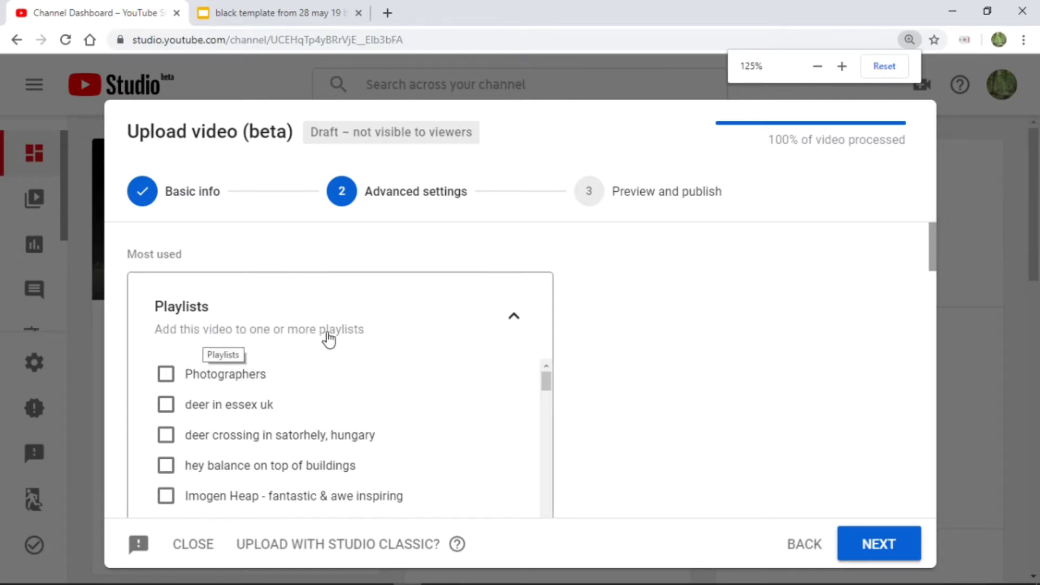
click(306, 335)
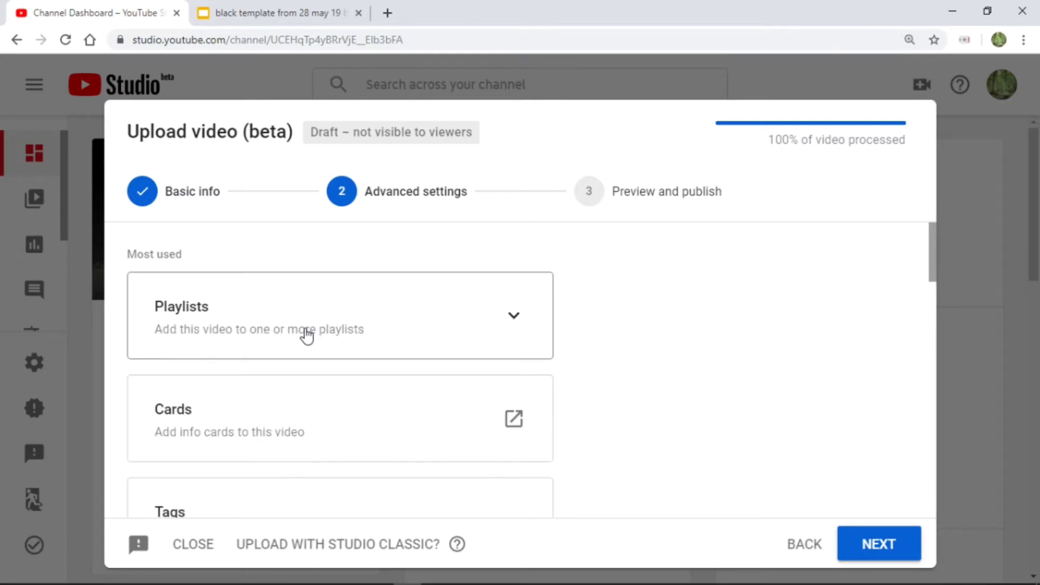
click(307, 335)
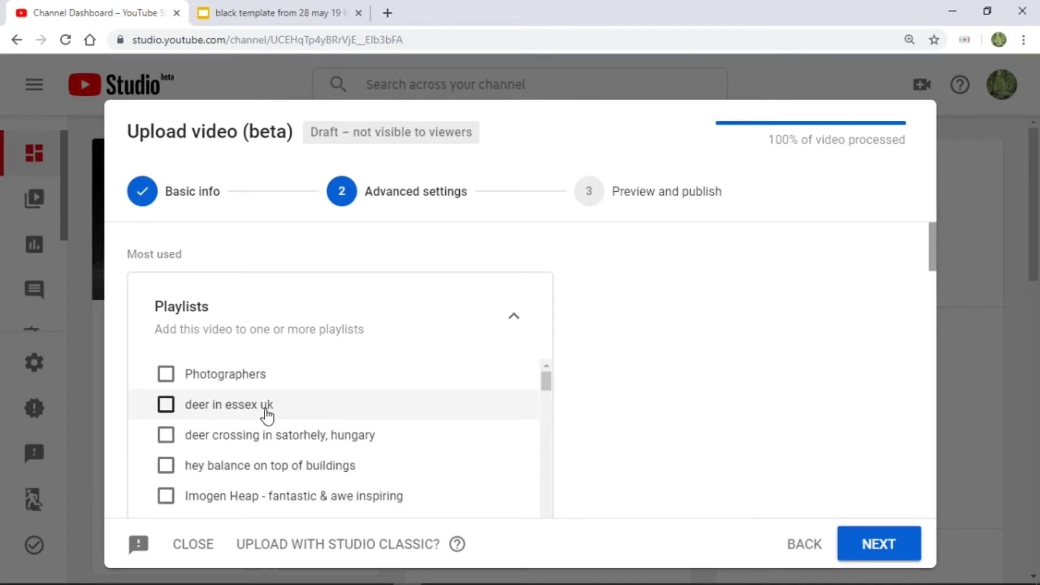
Look through the list of available playlists and the other advanced settings sections below it
scroll(225, 403, down, 5)
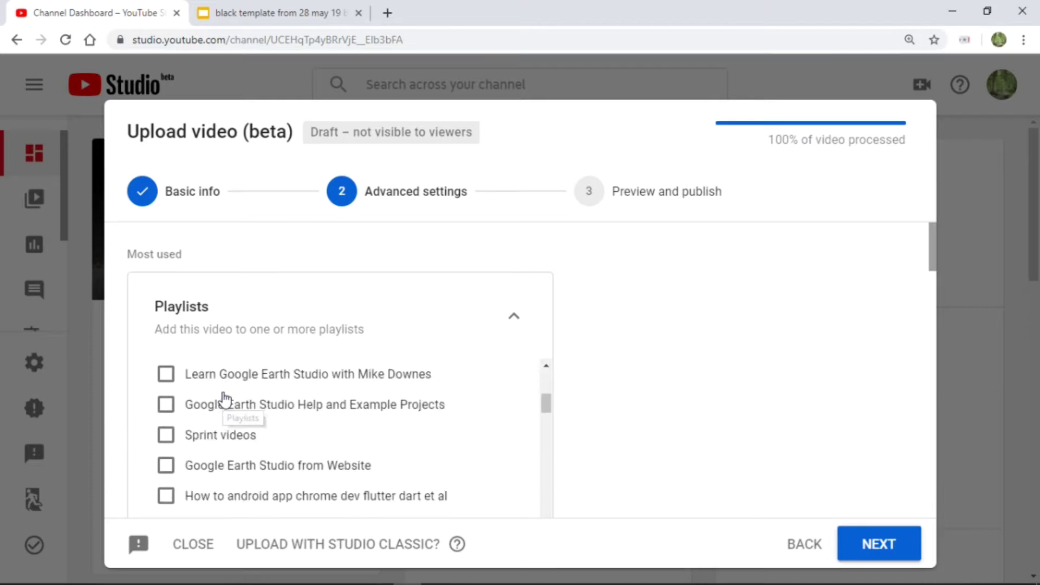
scroll(227, 408, down, 10)
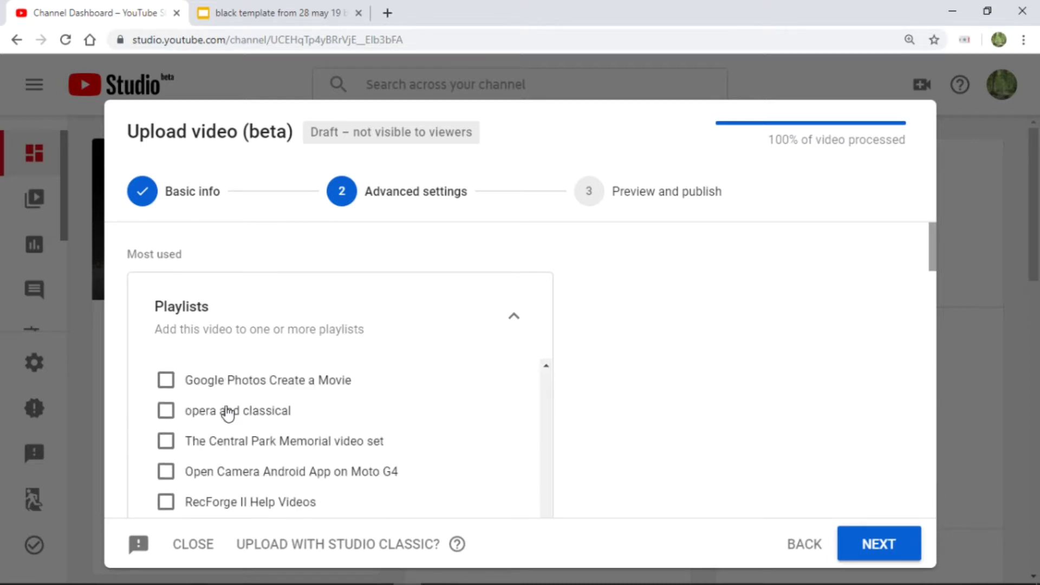
scroll(626, 369, down, 2)
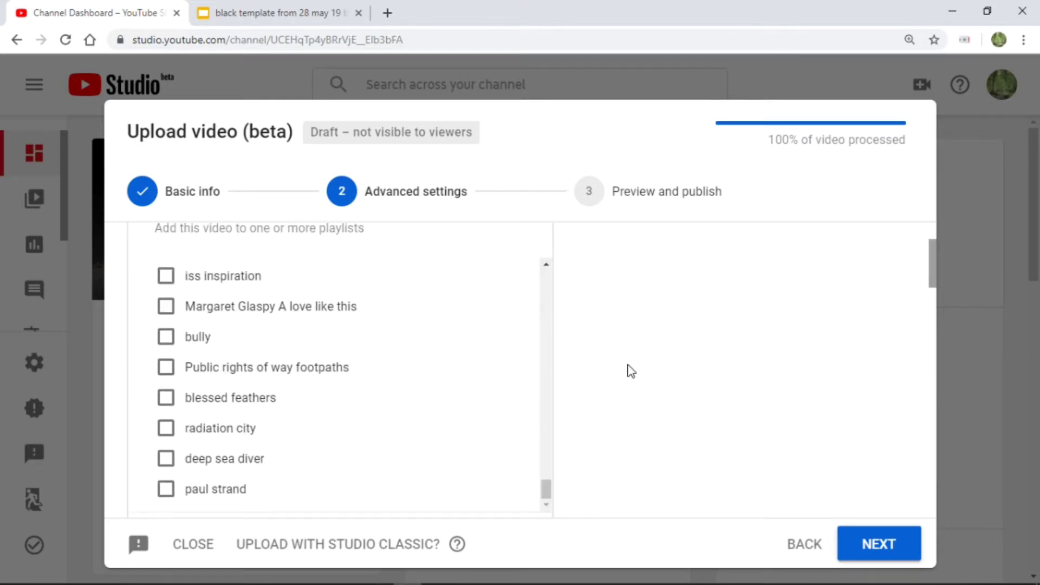
scroll(310, 372, down, 8)
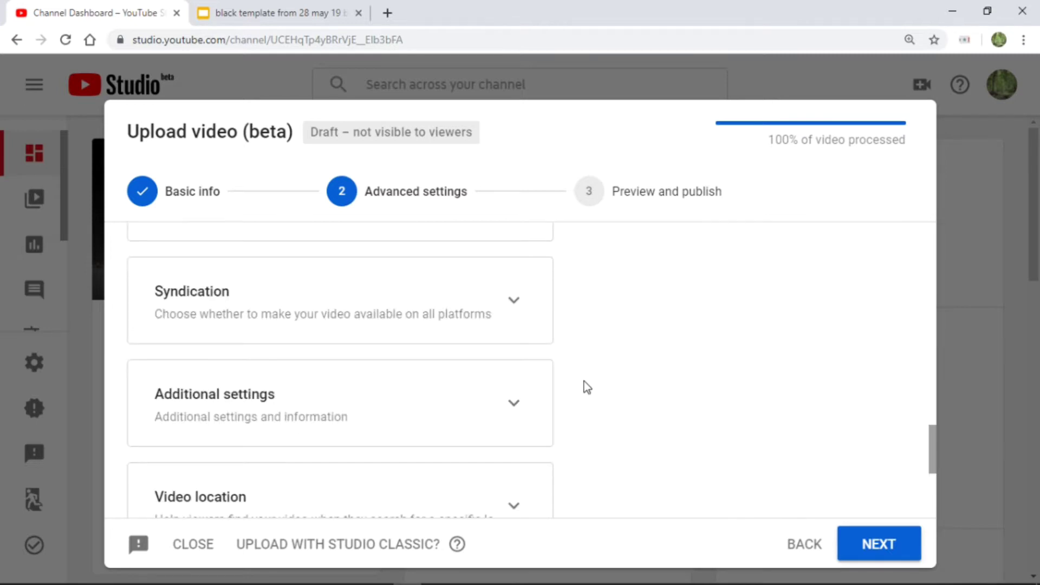
scroll(584, 384, up, 5)
scroll(569, 388, up, 10)
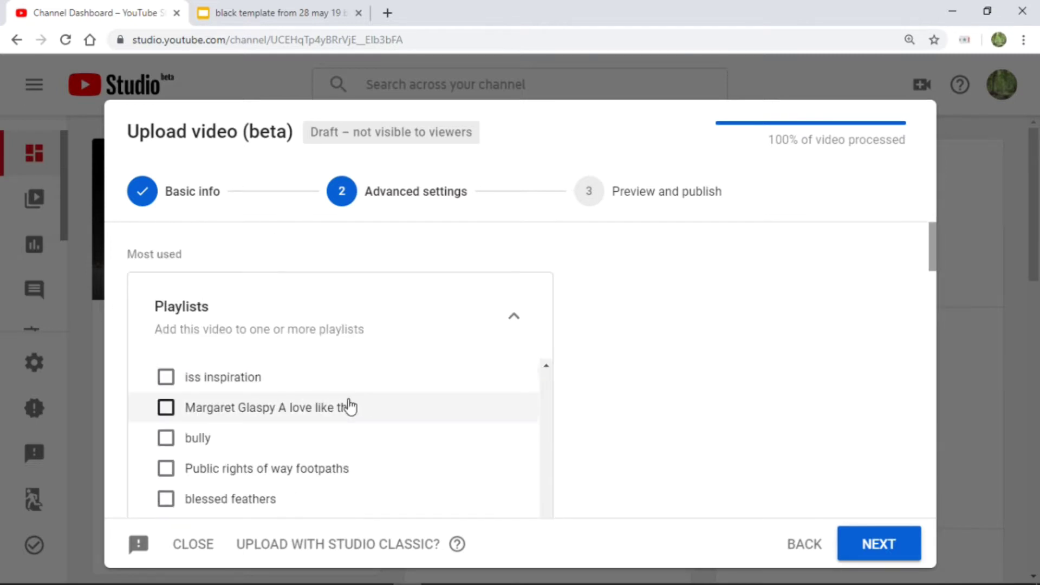
scroll(338, 411, up, 3)
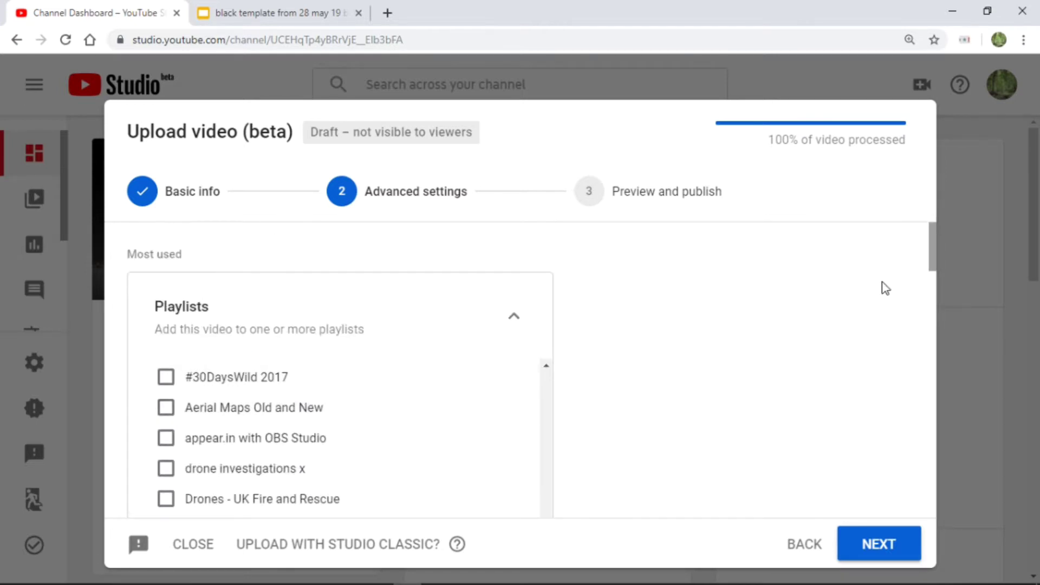
Search the page for "studio" and look through the matching playlists in the Playlists section
click(1024, 39)
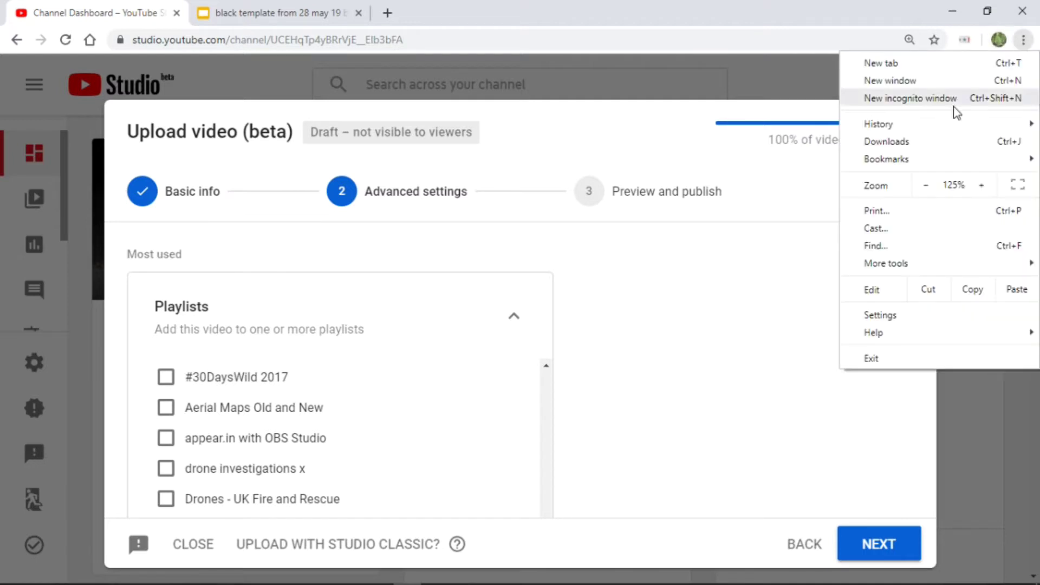
click(875, 245)
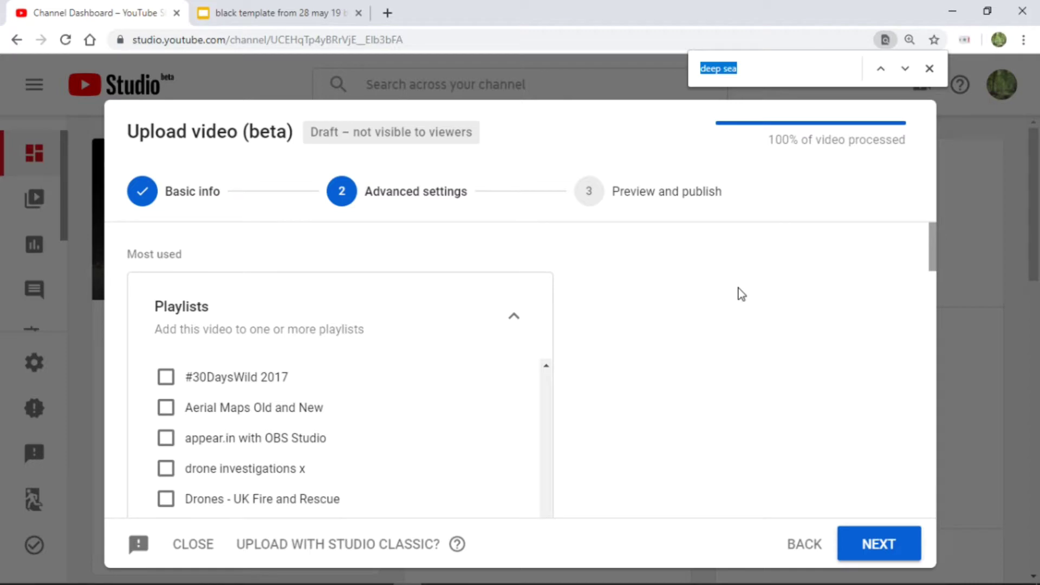
text(studio)
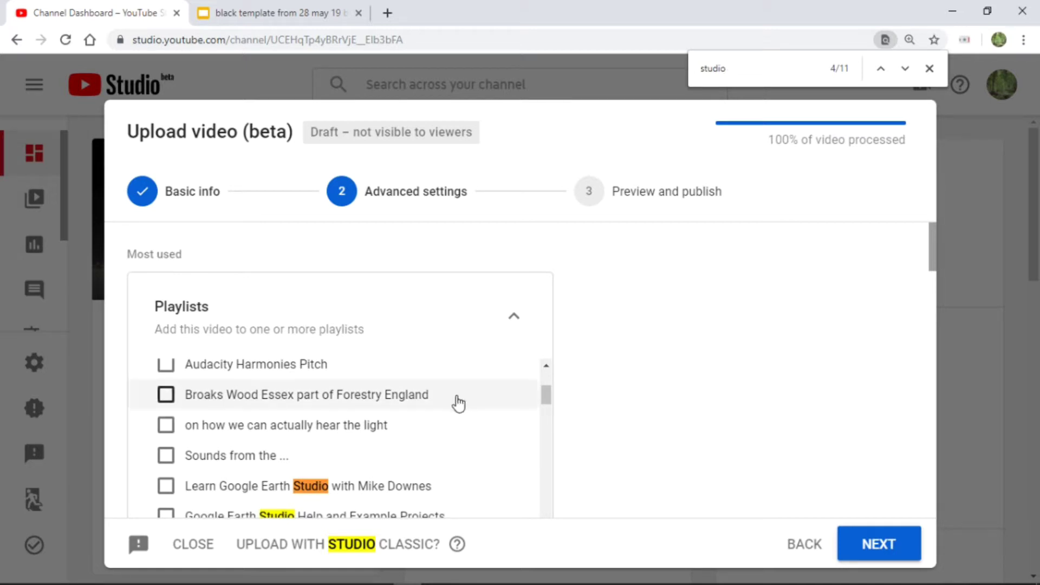
scroll(409, 420, down, 2)
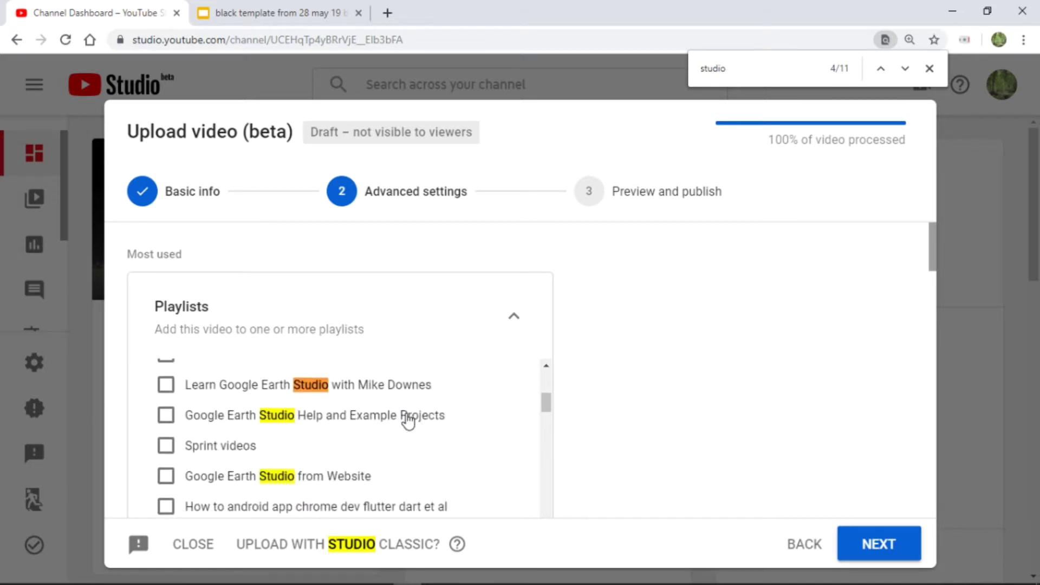
scroll(360, 418, down, 2)
scroll(358, 421, up, 2)
Narrow the page search to "studio beta" and add the video to the Studio Beta YouTube Desktop Feedback playlist, closing the search
text(beta)
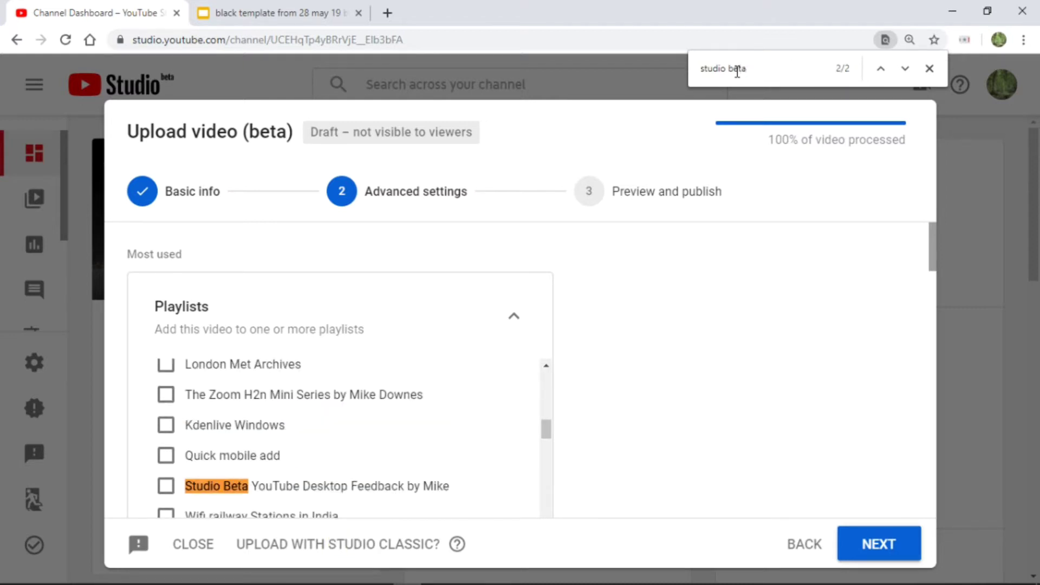
scroll(329, 458, down, 2)
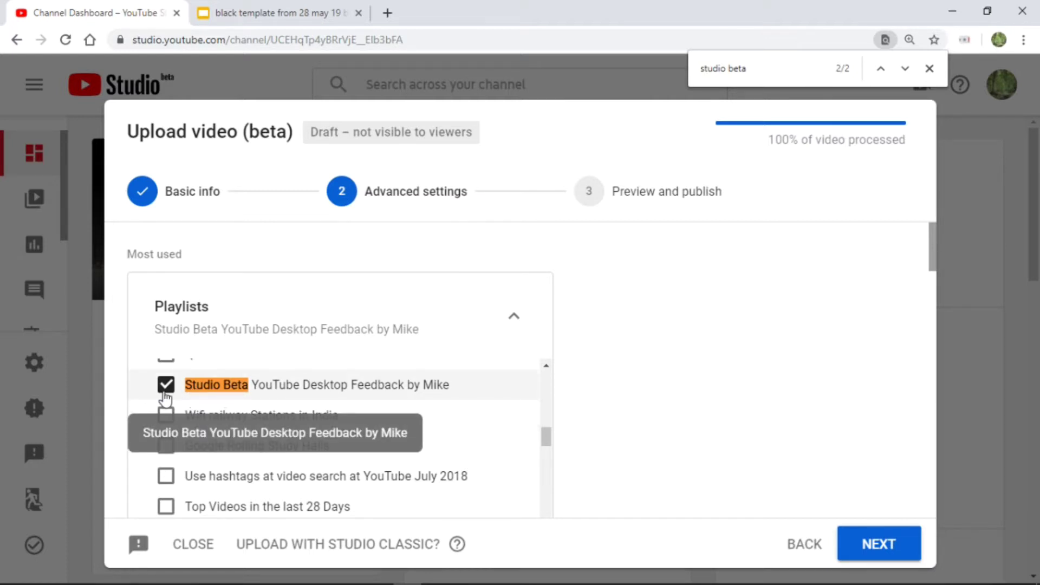
scroll(272, 454, down, 3)
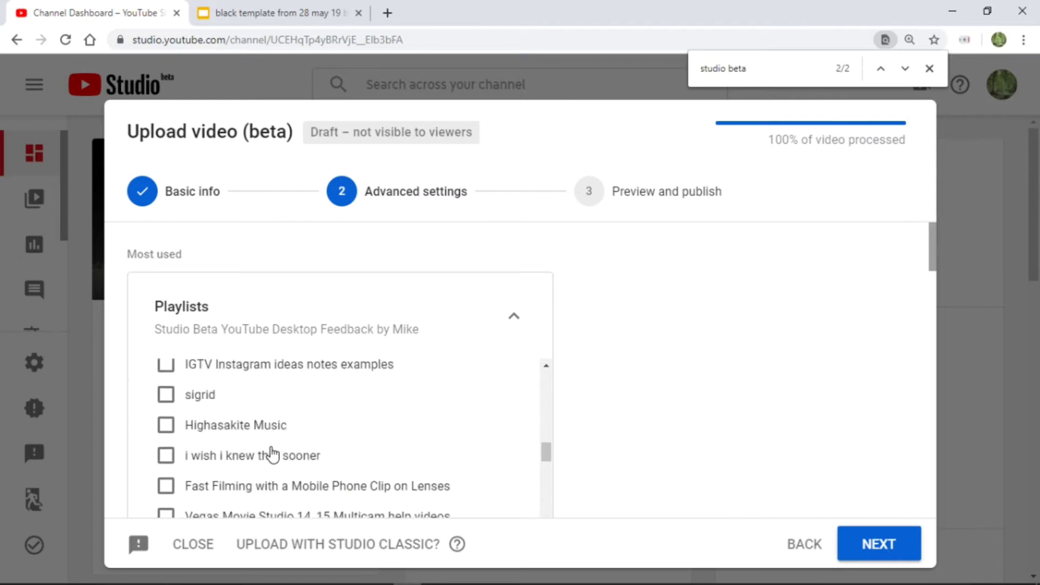
scroll(277, 453, up, 3)
click(754, 66)
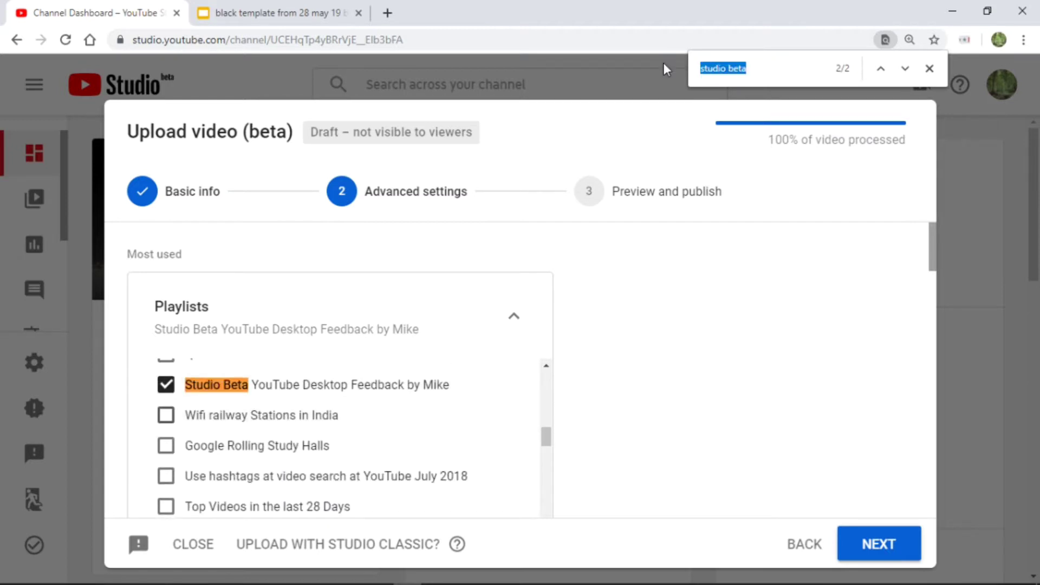
click(930, 68)
Search the page for "nature" and look through the matching playlists and their neighbours in the list
scroll(318, 448, down, 9)
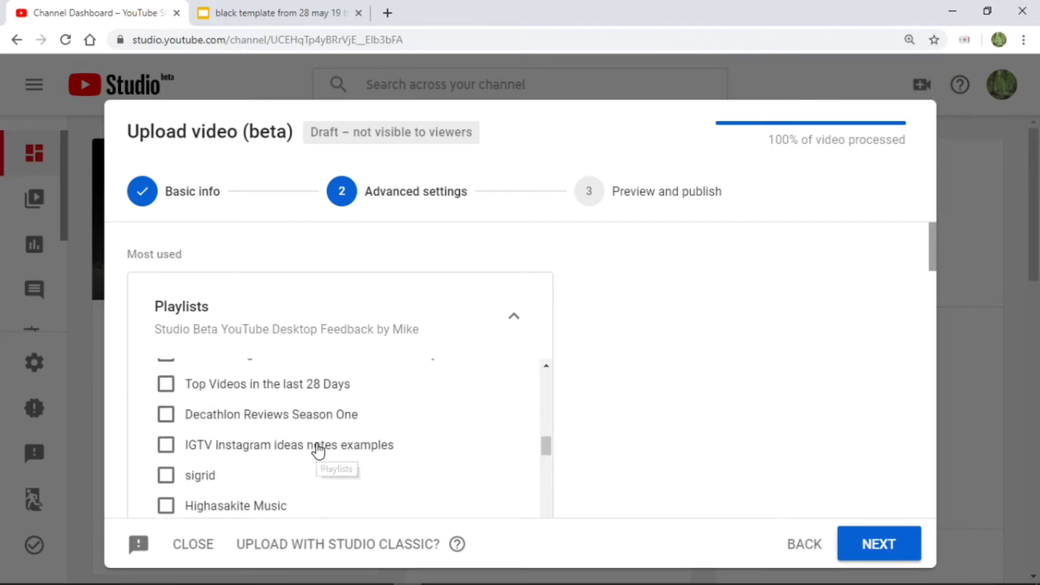
scroll(318, 450, up, 9)
scroll(319, 450, up, 3)
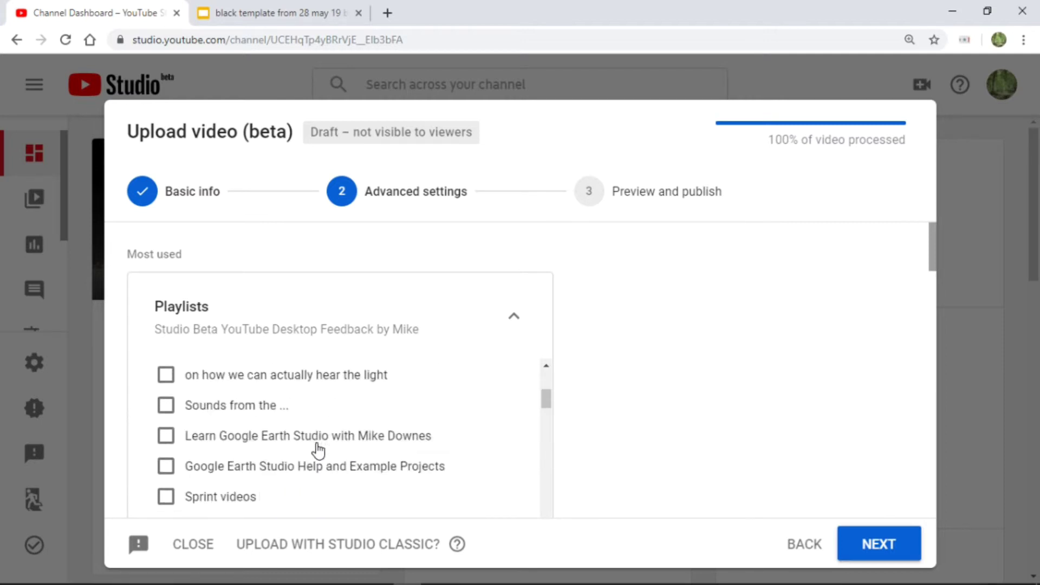
drag(931, 249, 927, 266)
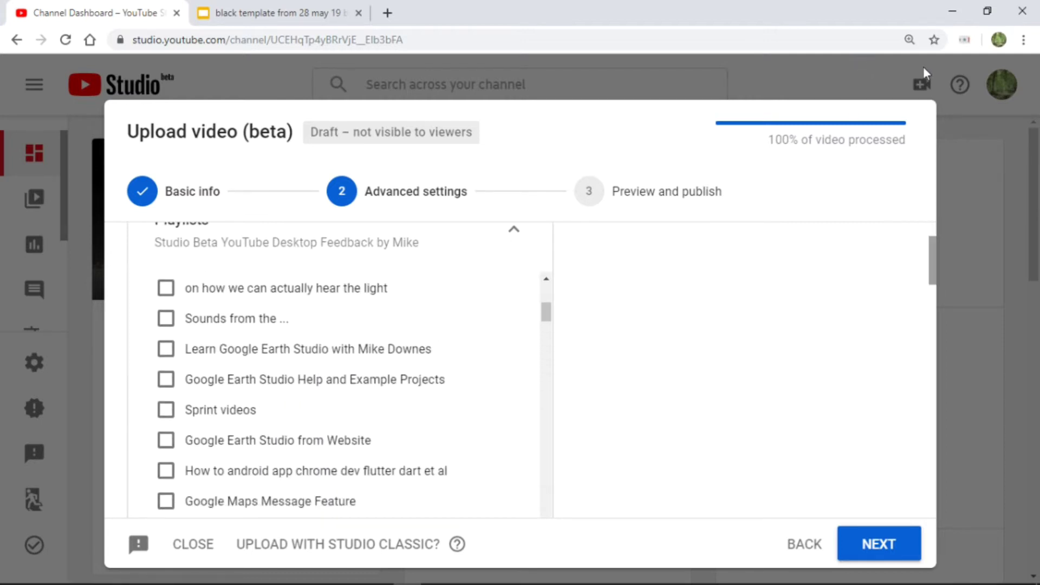
click(1024, 39)
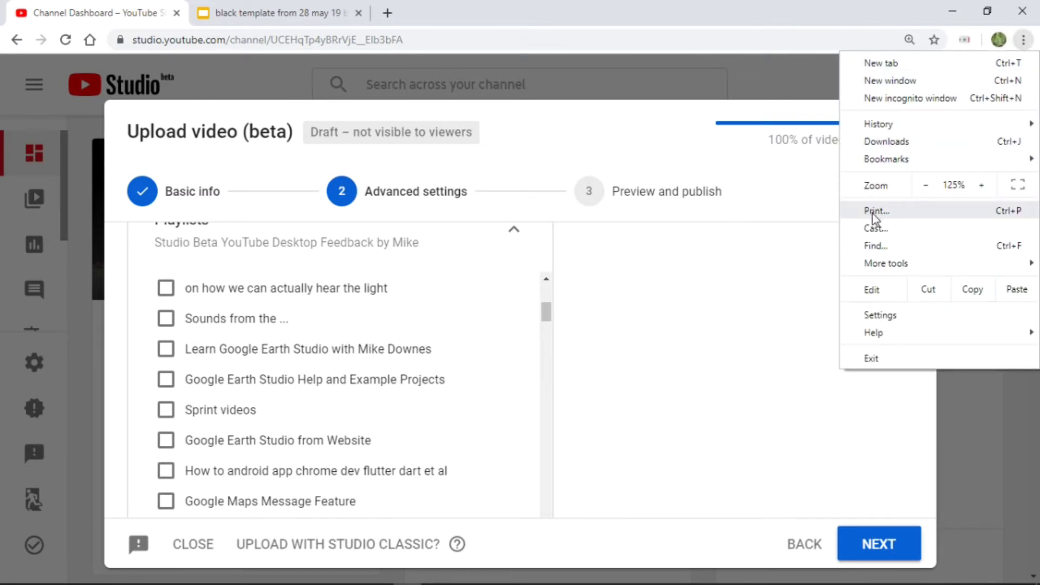
click(876, 247)
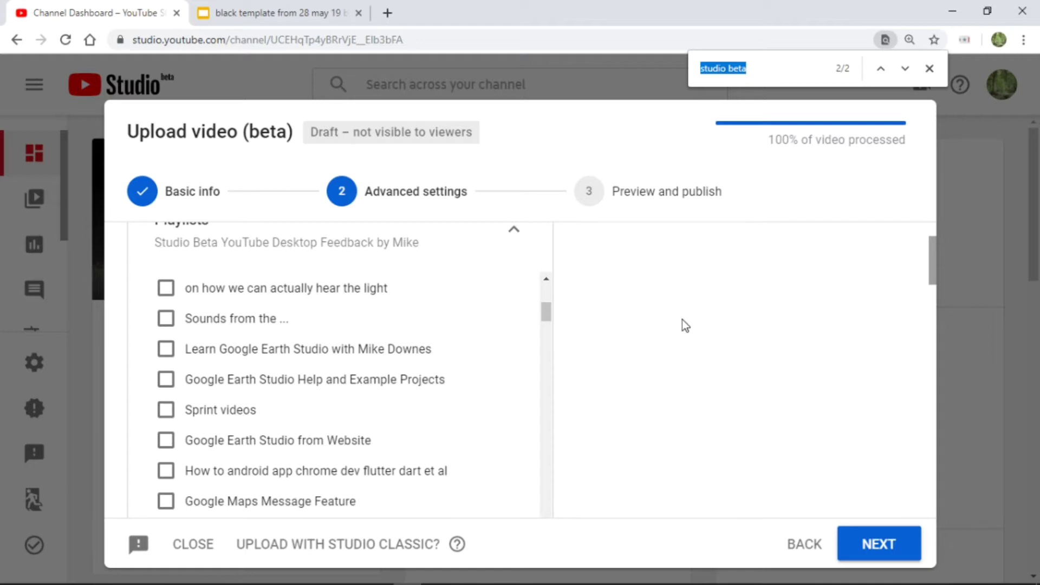
text(nature)
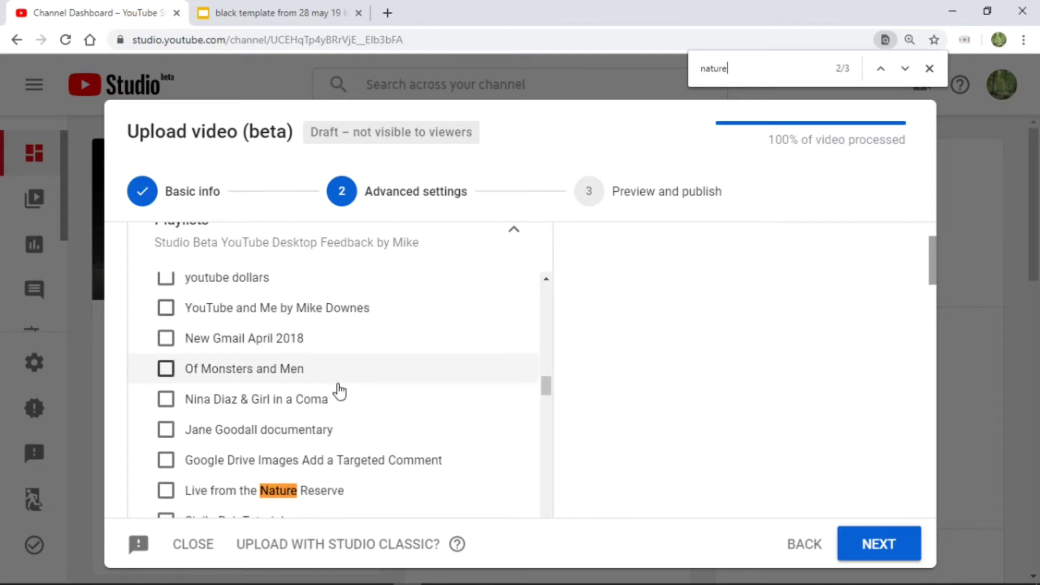
scroll(339, 393, down, 2)
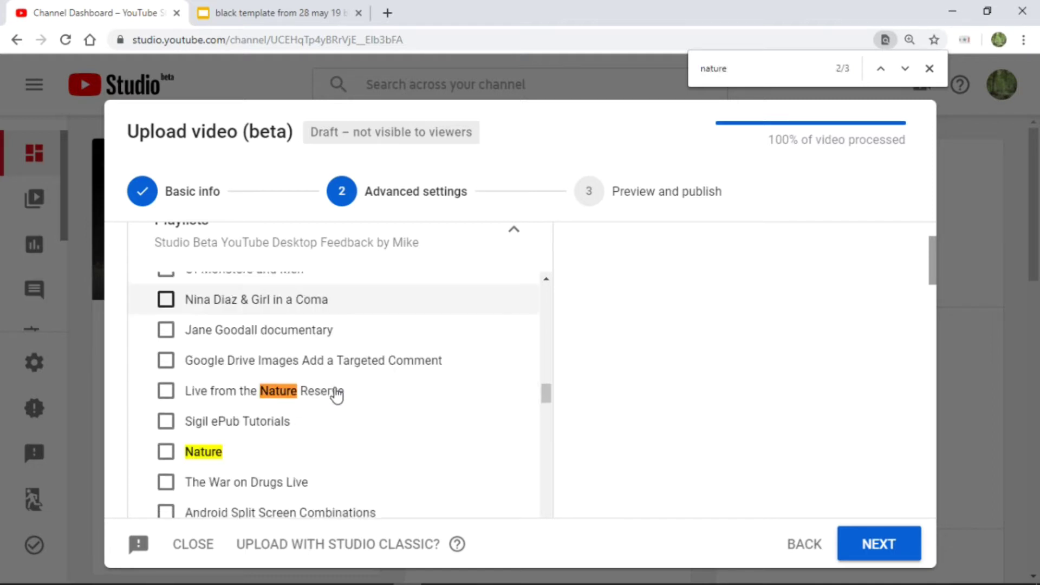
scroll(337, 395, down, 2)
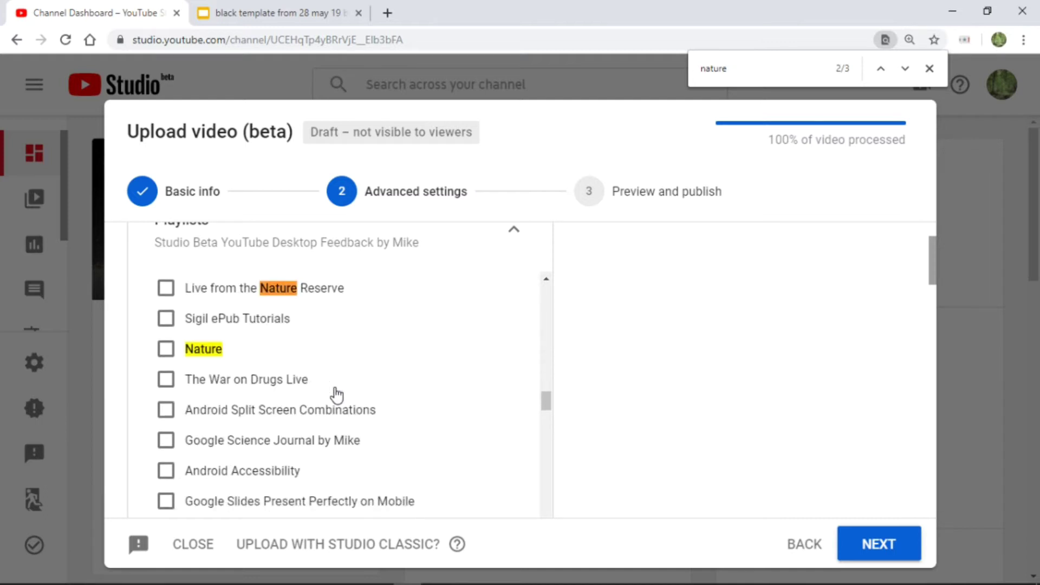
scroll(337, 394, up, 10)
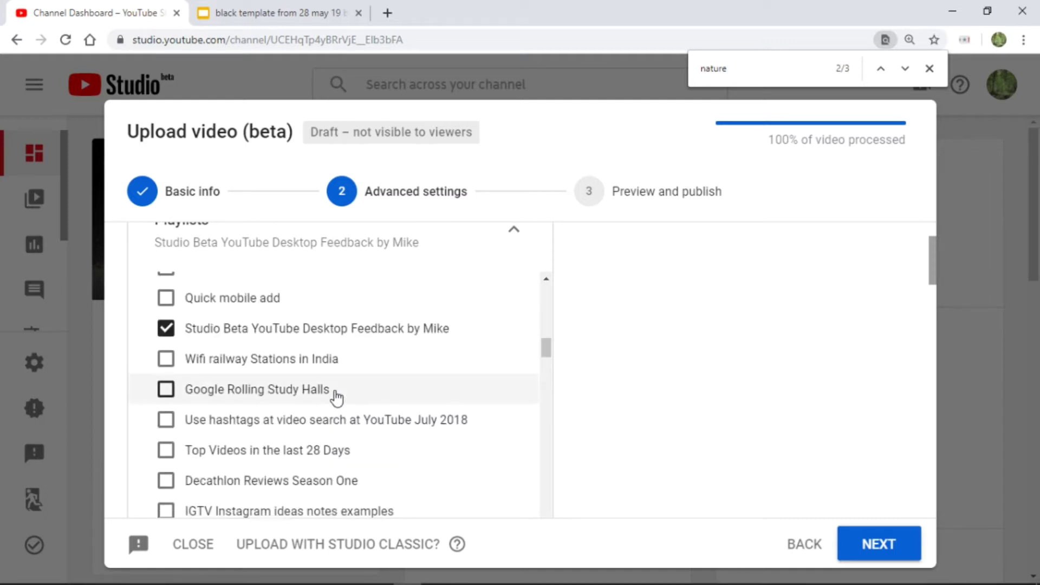
Review the end of the playlist list and the new playlist option, and collapse the Playlists section
scroll(337, 395, down, 12)
scroll(337, 399, down, 15)
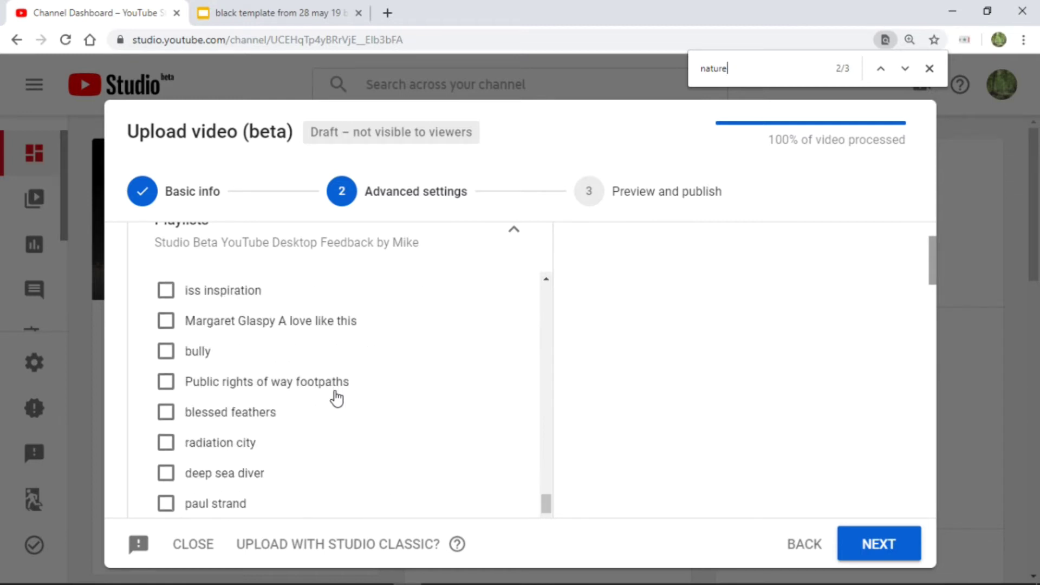
scroll(331, 386, down, 5)
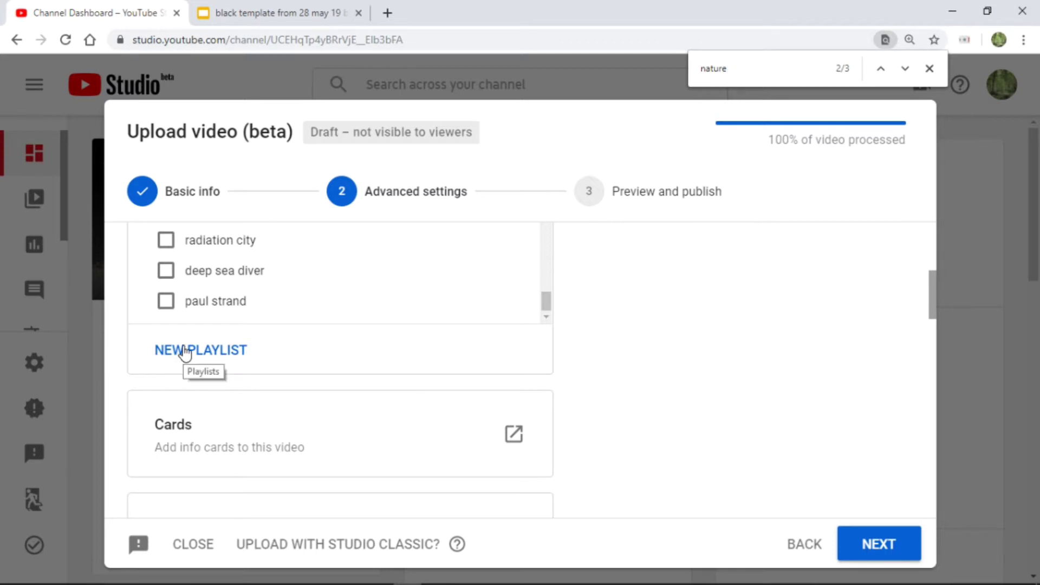
scroll(596, 323, up, 3)
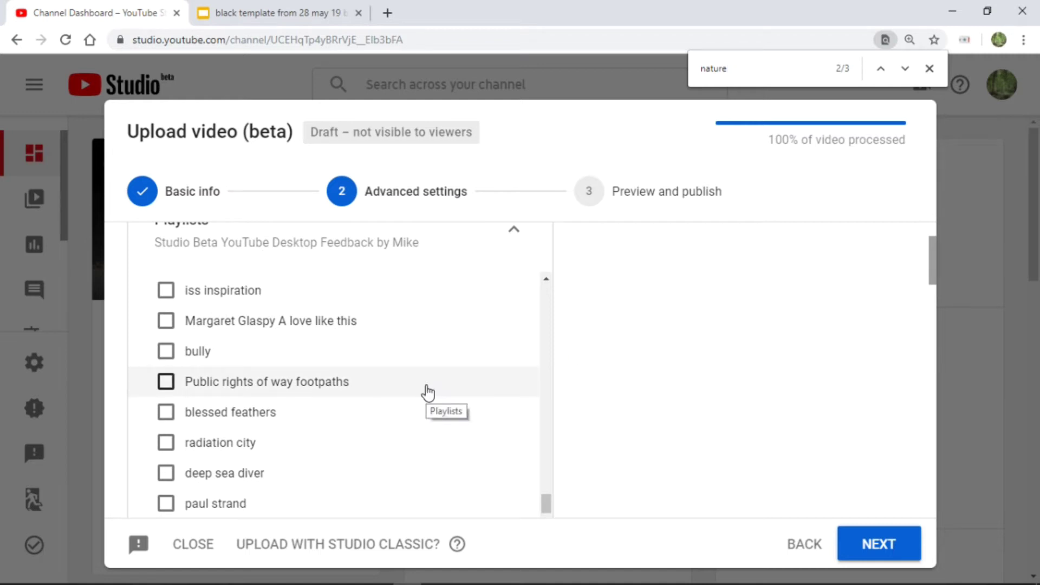
scroll(406, 395, down, 5)
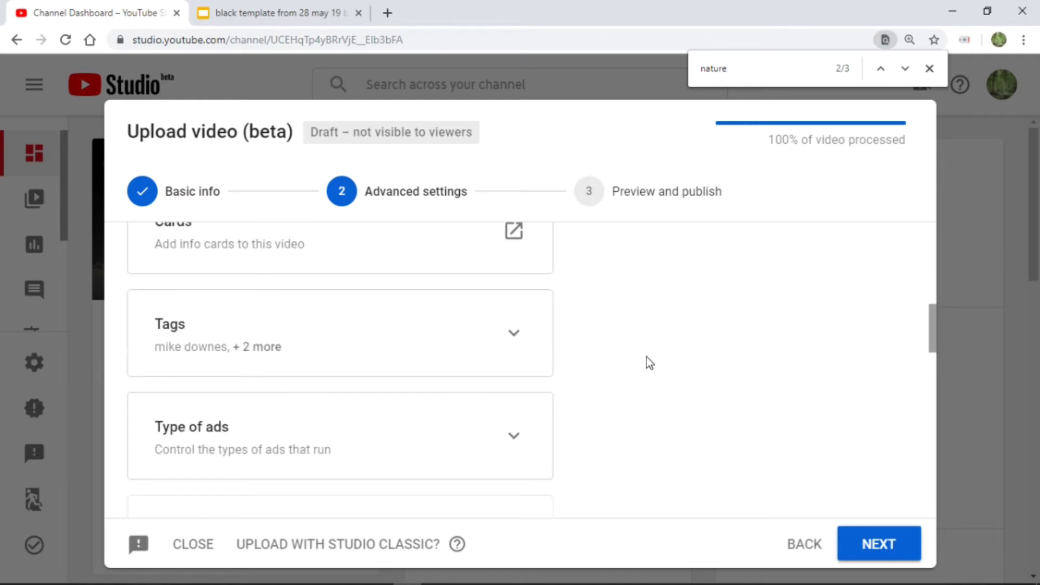
scroll(646, 356, up, 3)
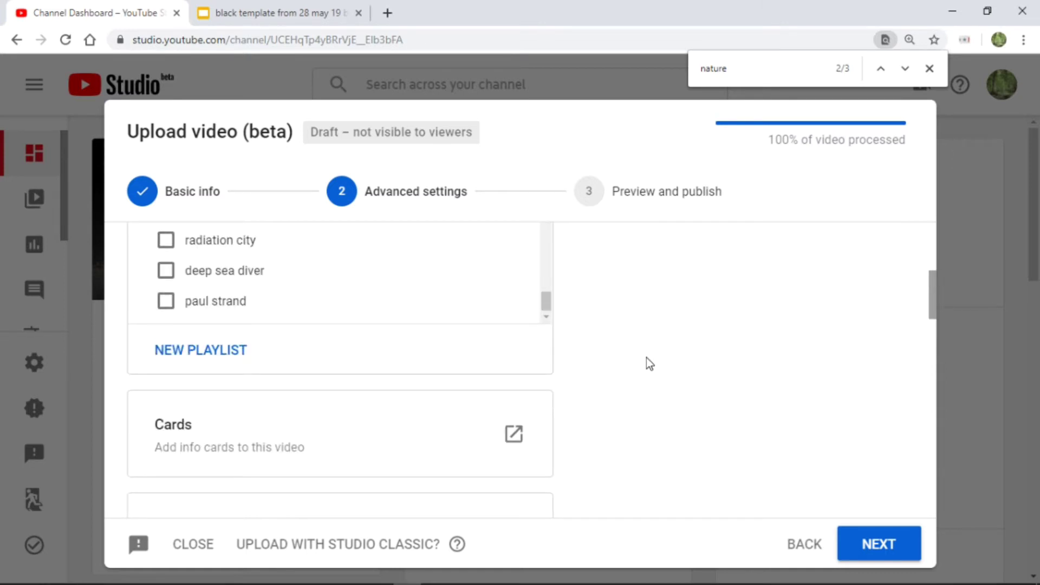
scroll(645, 358, up, 3)
click(513, 320)
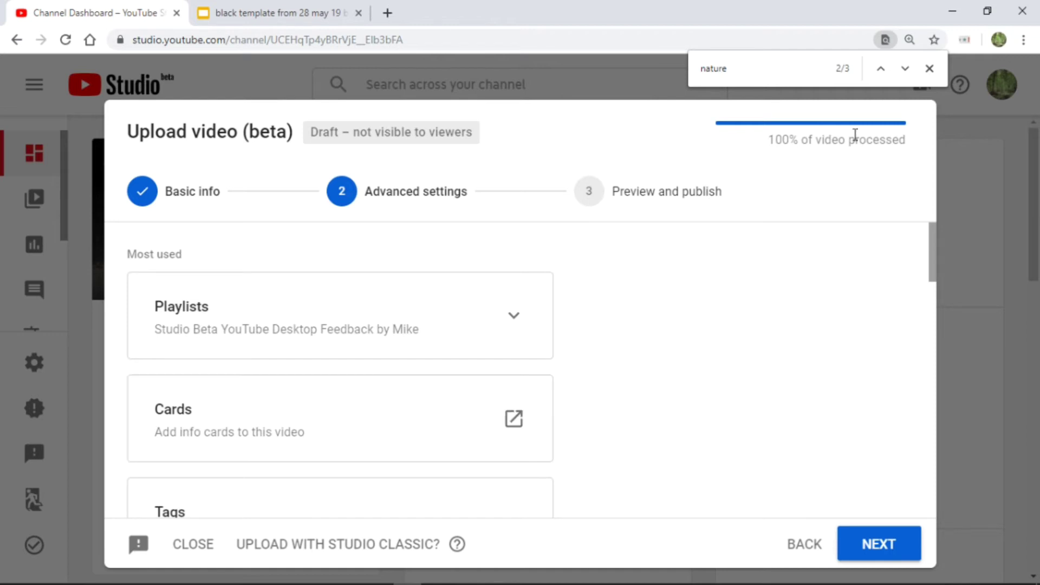
Close the page search and reduce the browser page zoom to 100%
click(906, 44)
click(931, 68)
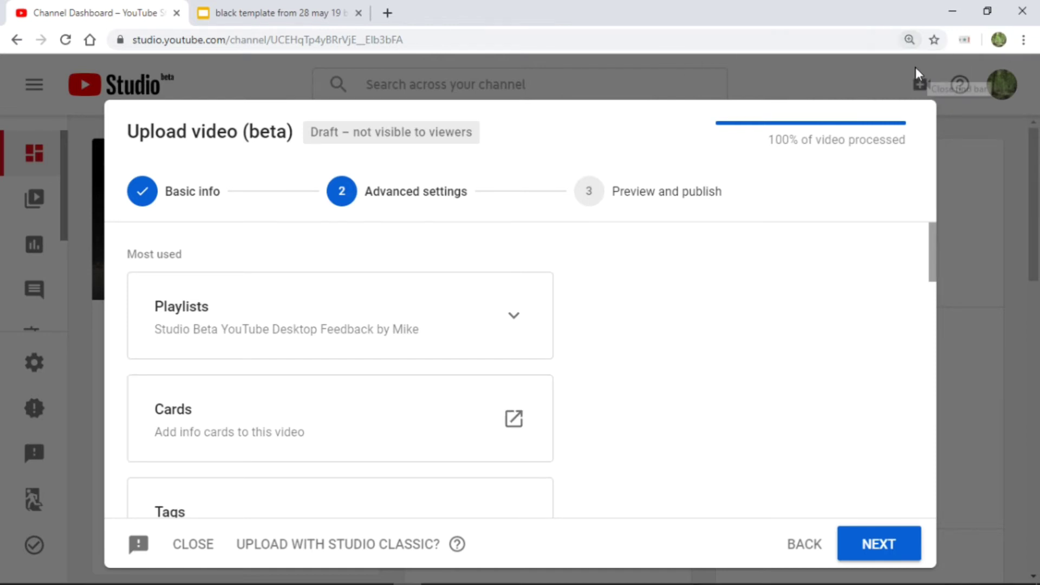
click(903, 43)
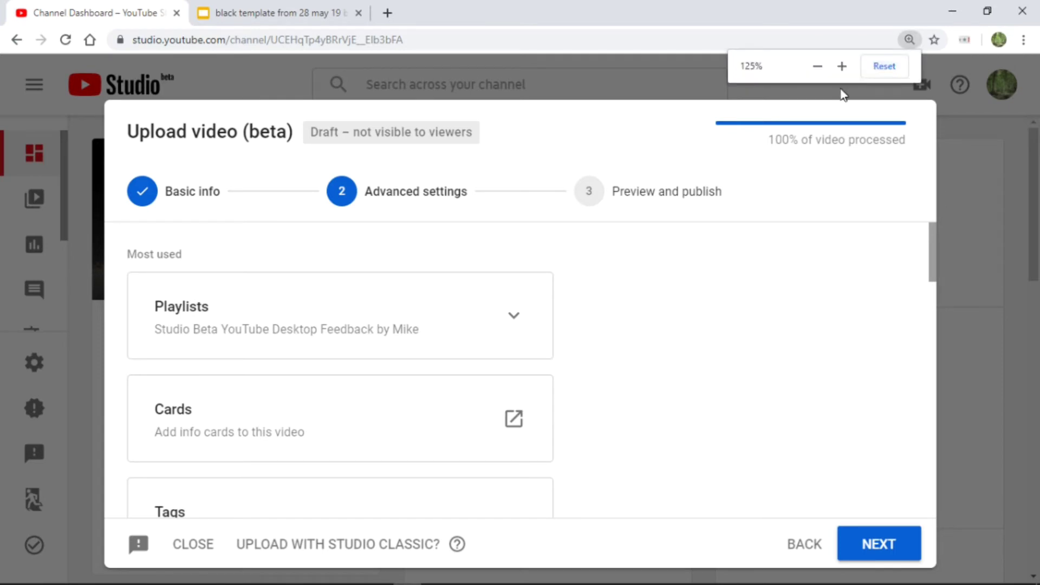
click(818, 68)
click(818, 67)
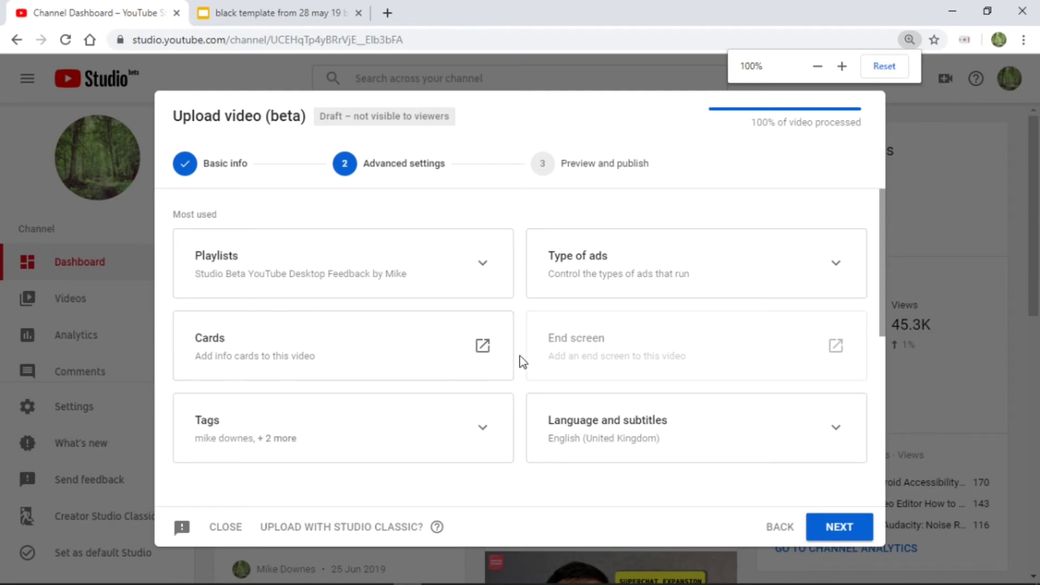
Look over the Other group of advanced settings and search the page for "sport" with the Category section collapsed
scroll(522, 361, down, 5)
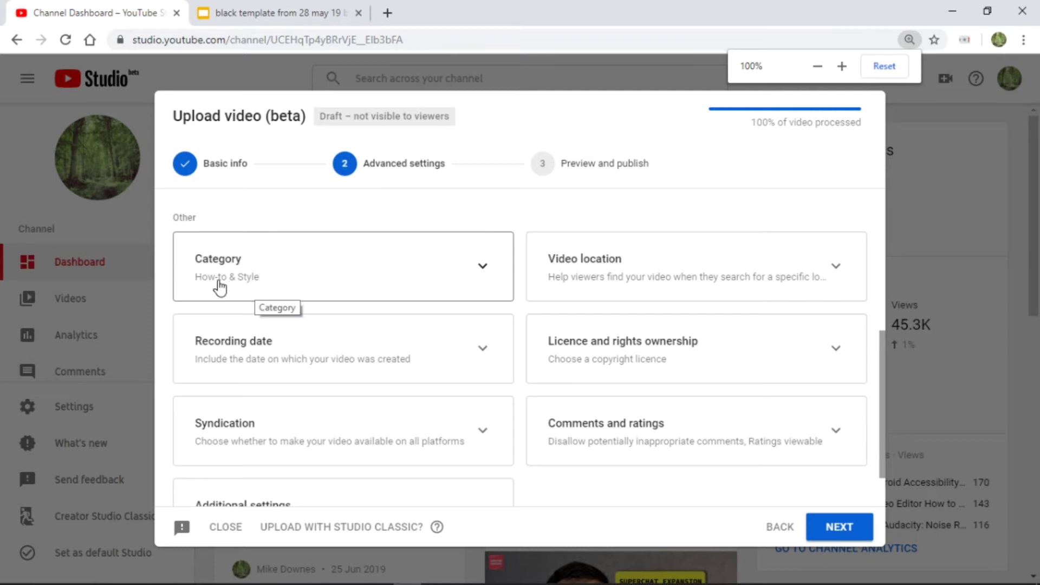
click(1026, 39)
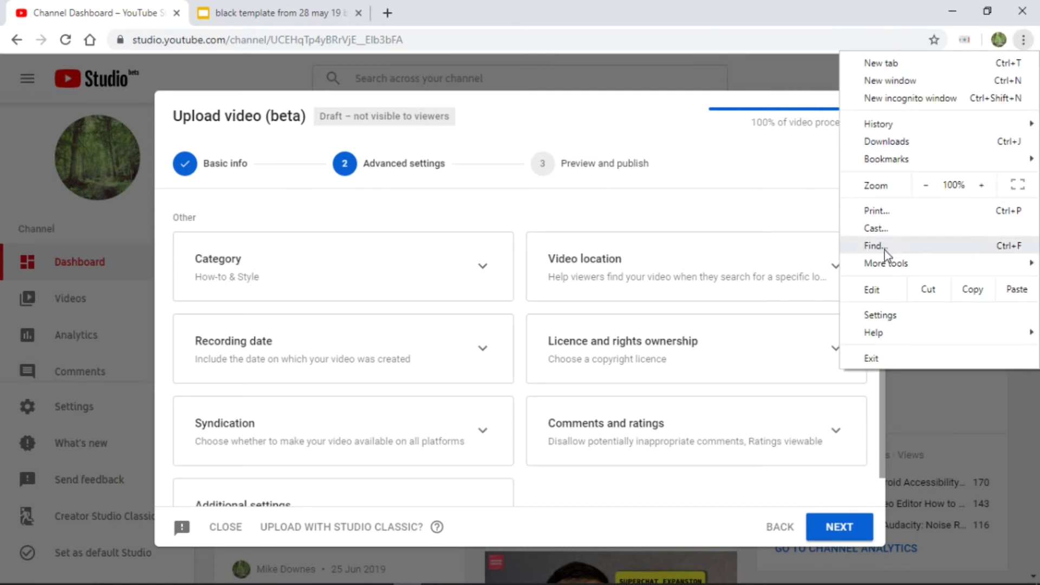
click(877, 248)
text(s)
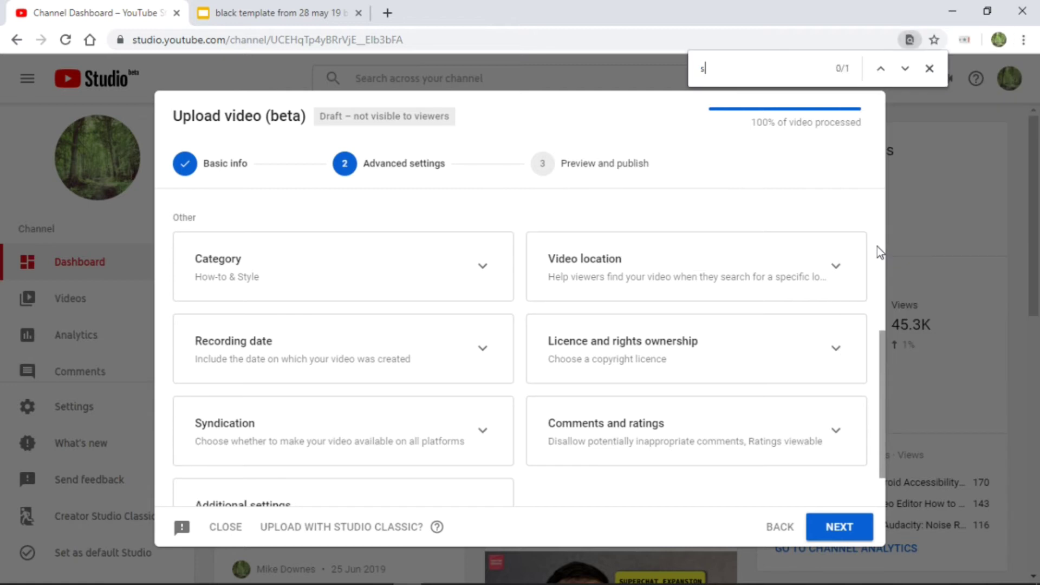
text(port)
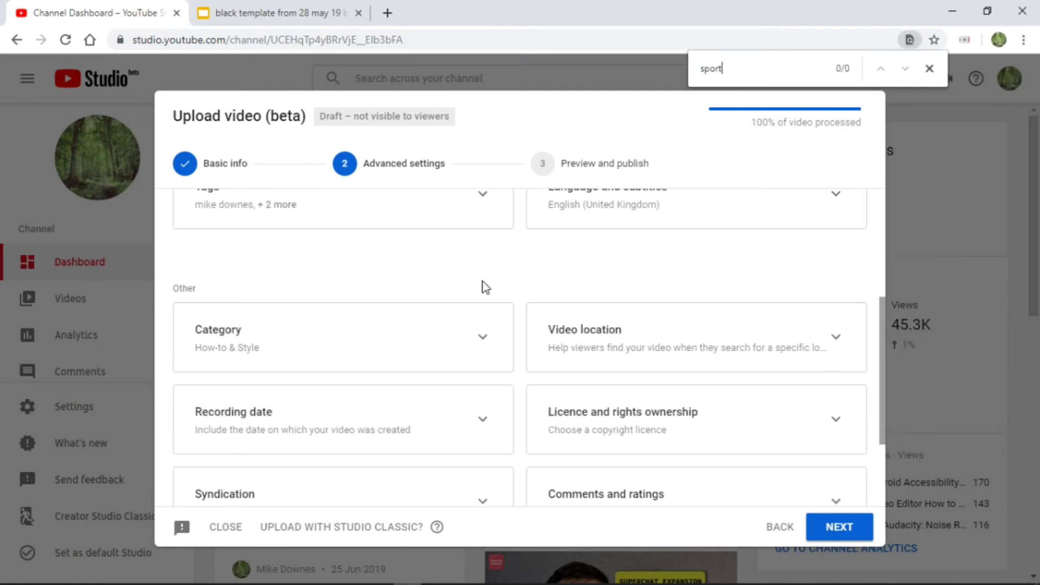
Expand the Category section, look through its list of categories, and repeat the page search for "sport" with the list open
click(481, 340)
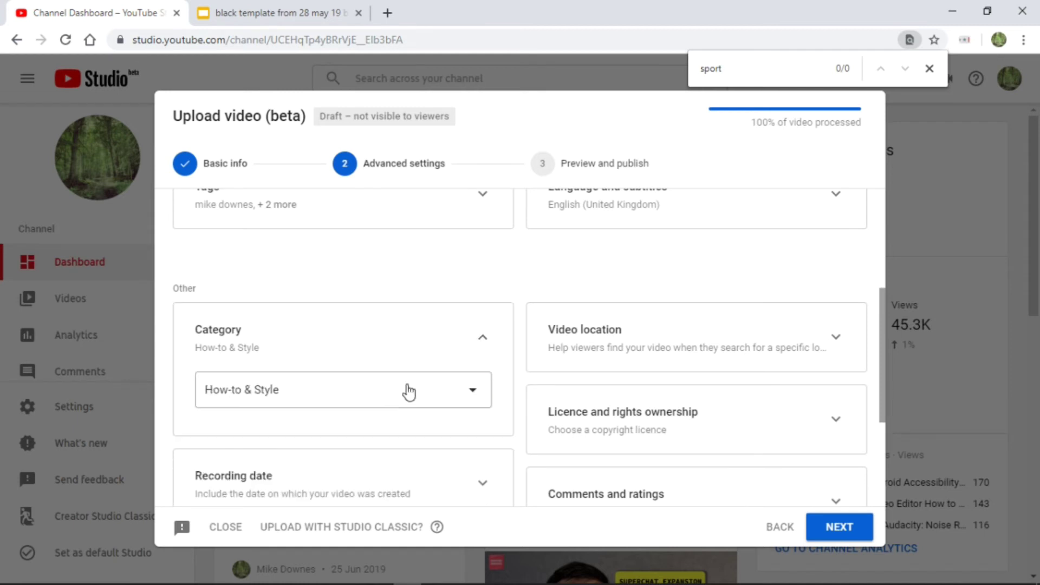
click(382, 400)
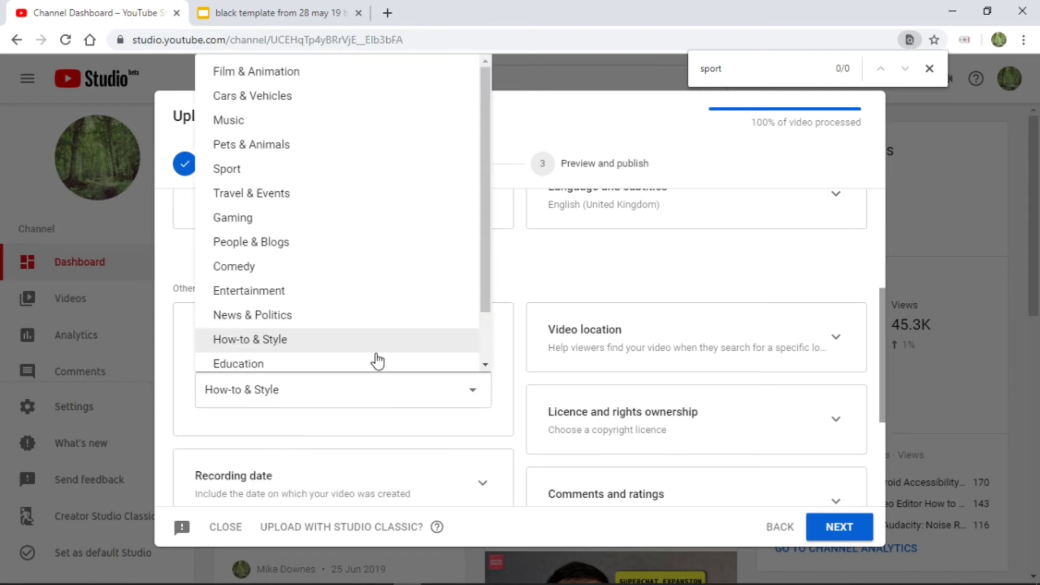
scroll(332, 216, down, 2)
scroll(333, 216, up, 2)
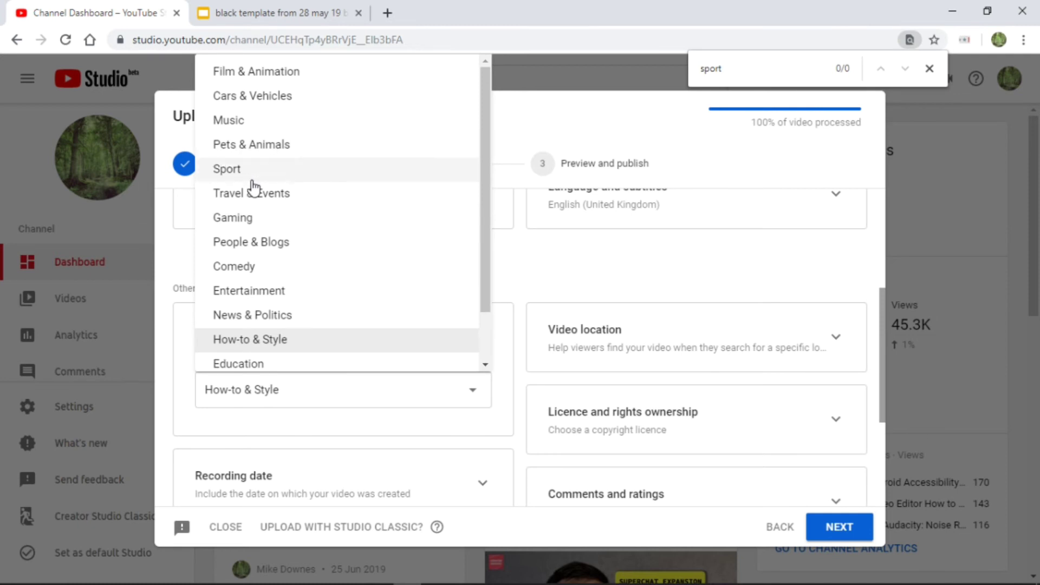
scroll(356, 275, down, 2)
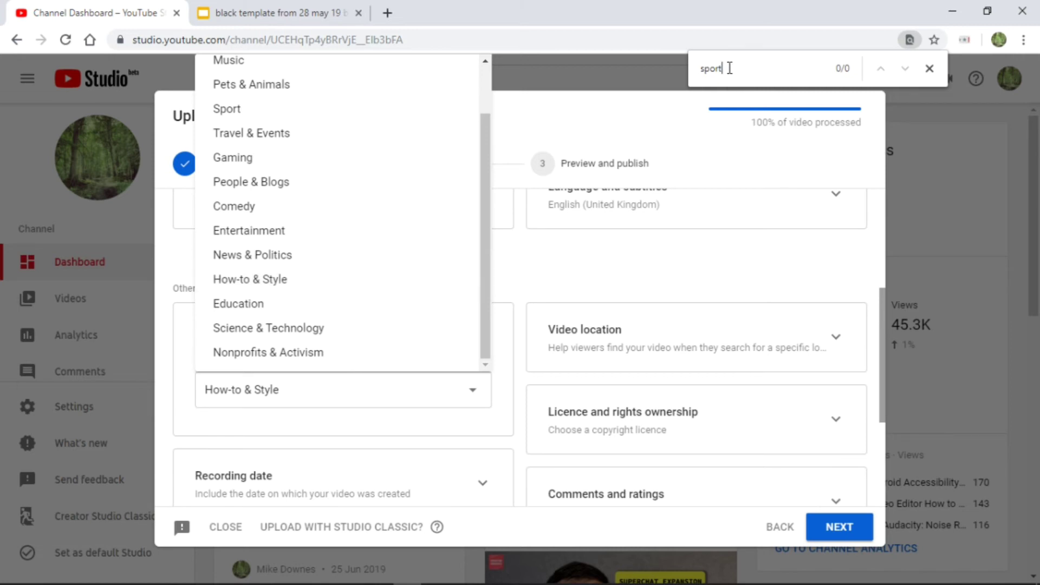
key(BackSpace)
text(t)
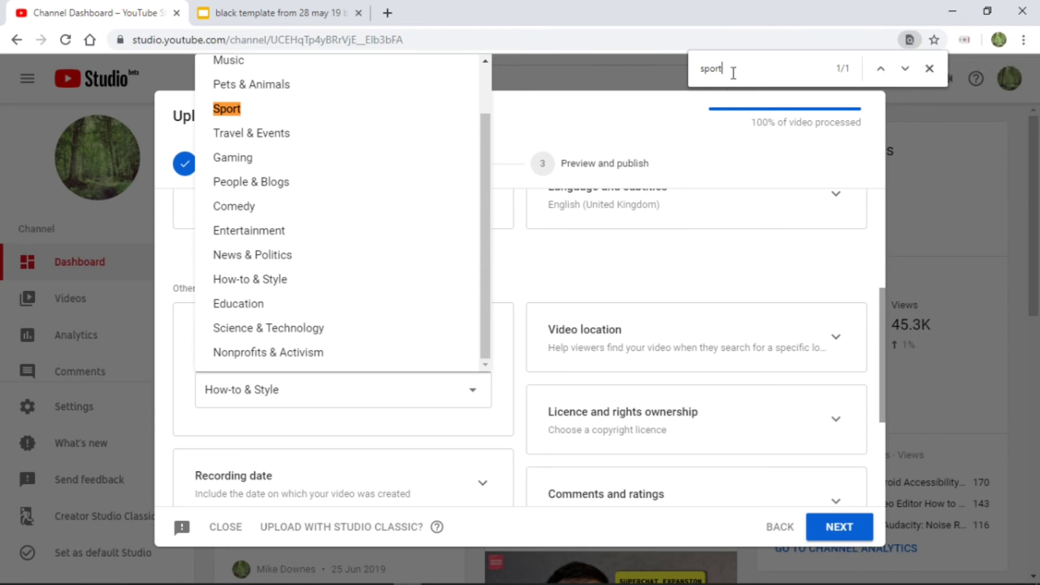
Search the page for "educa" with the category list open, and close the list keeping the How-to & Style category
key(BackSpace)
key(BackSpace)
key(BackSpace)
key(BackSpace)
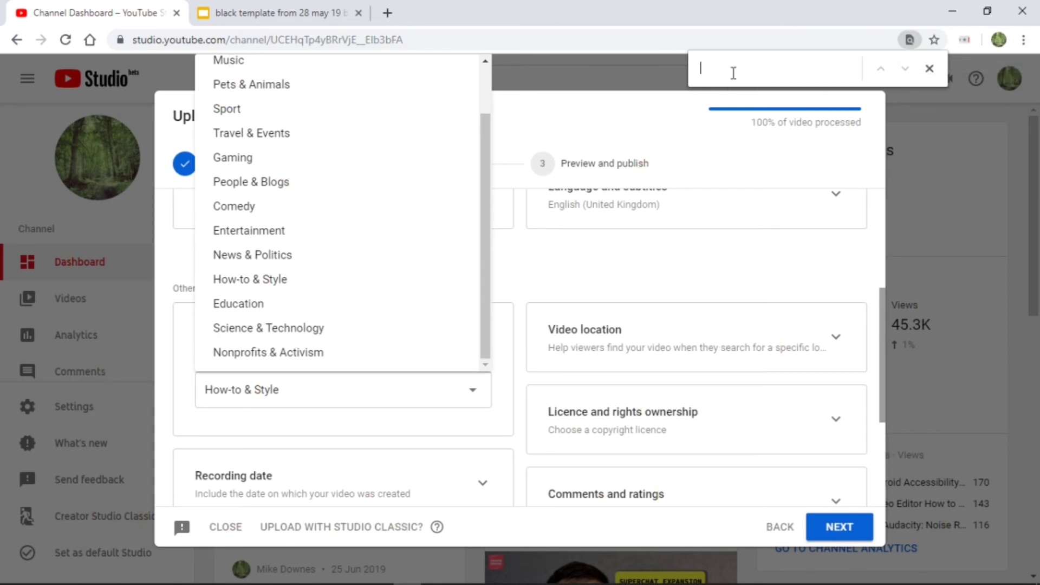
text(ed)
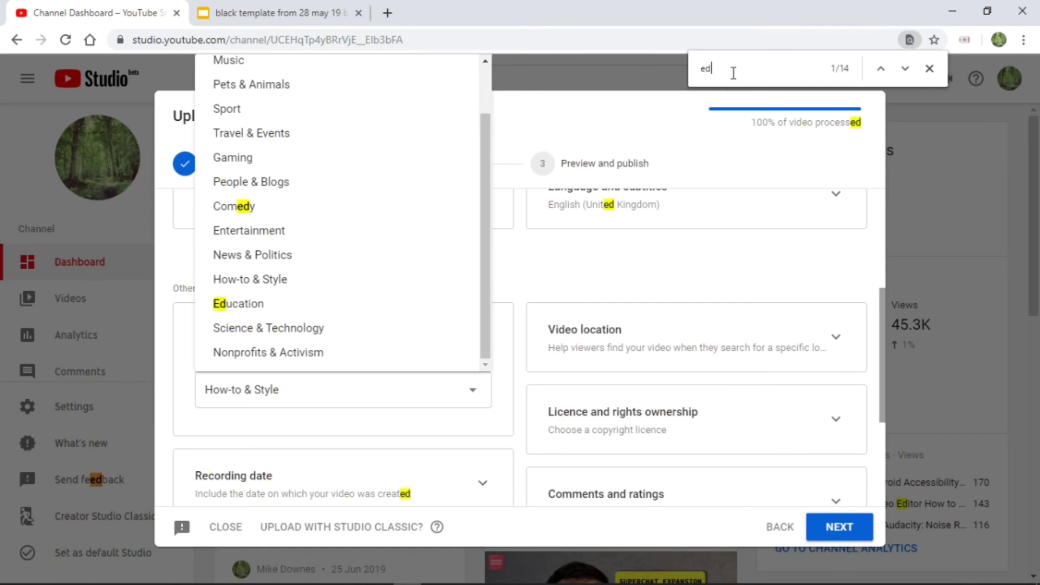
text(uca)
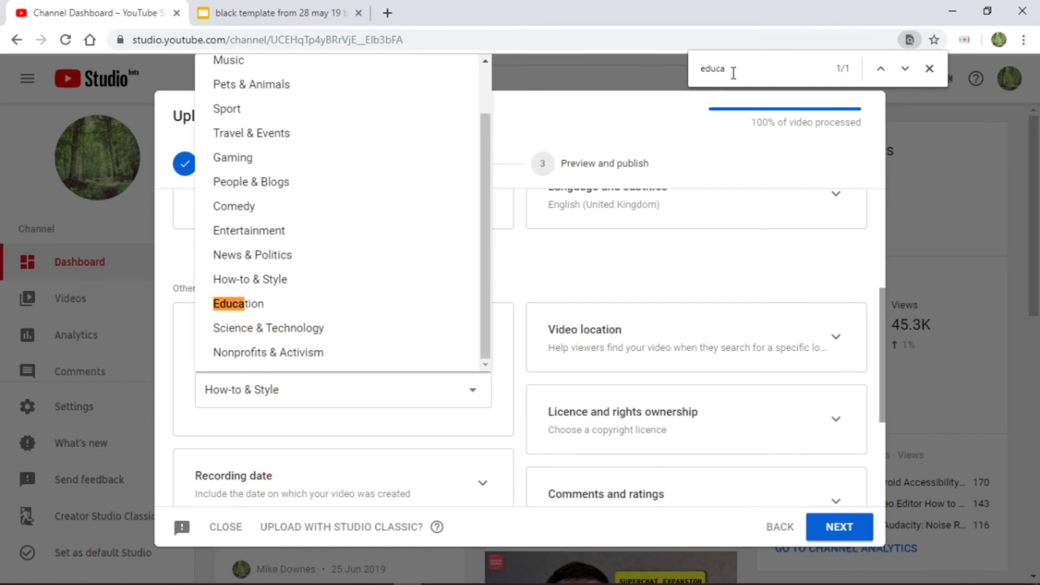
click(558, 108)
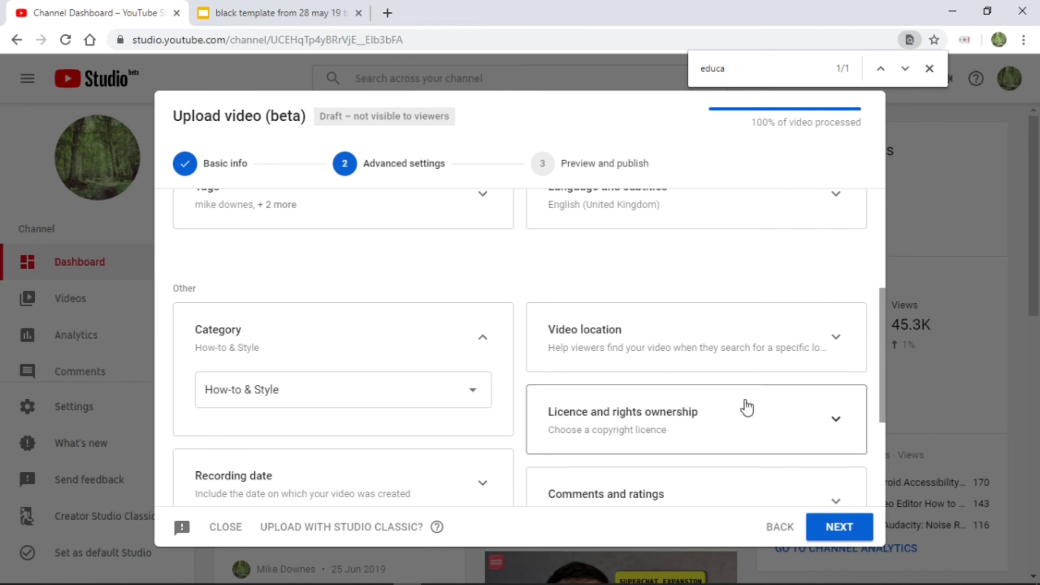
Continue to the Preview and publish stage and look over the visibility options and the pre-publish checks
click(825, 529)
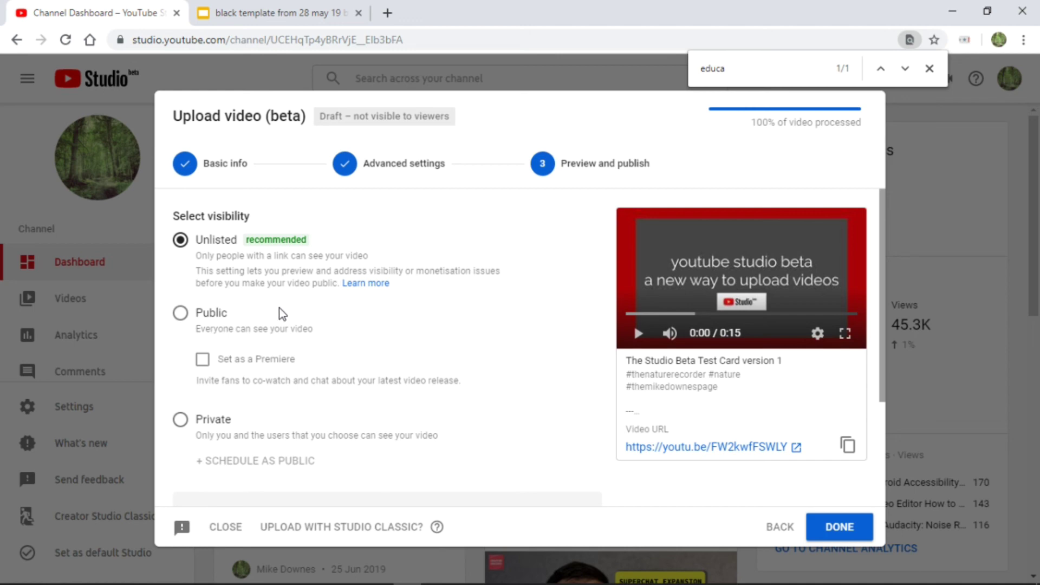
scroll(281, 319, down, 2)
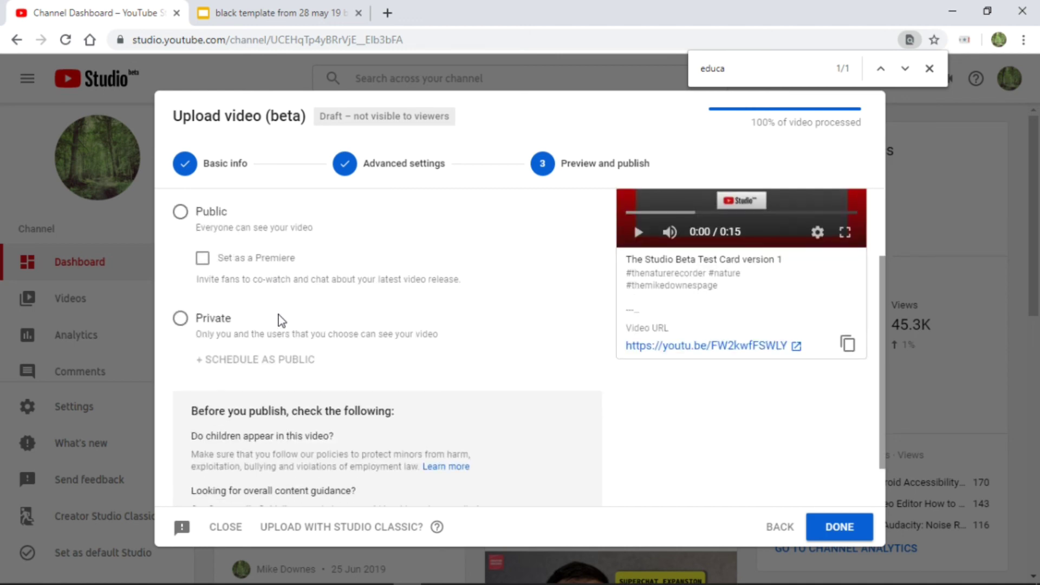
scroll(281, 319, down, 1)
scroll(281, 320, up, 2)
scroll(281, 320, up, 1)
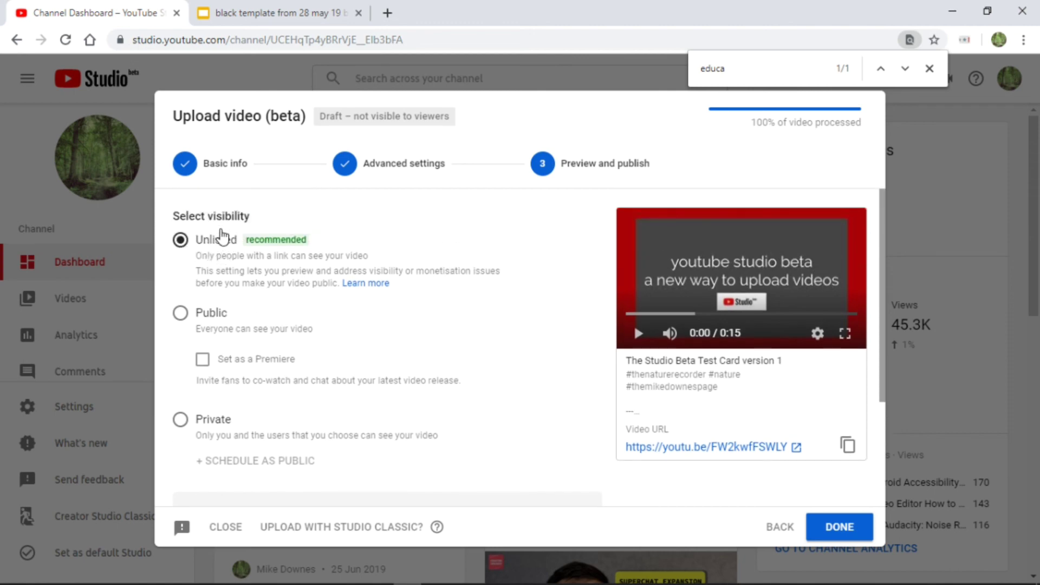
Switch to the Google Slides presentation open in the browser
click(235, 22)
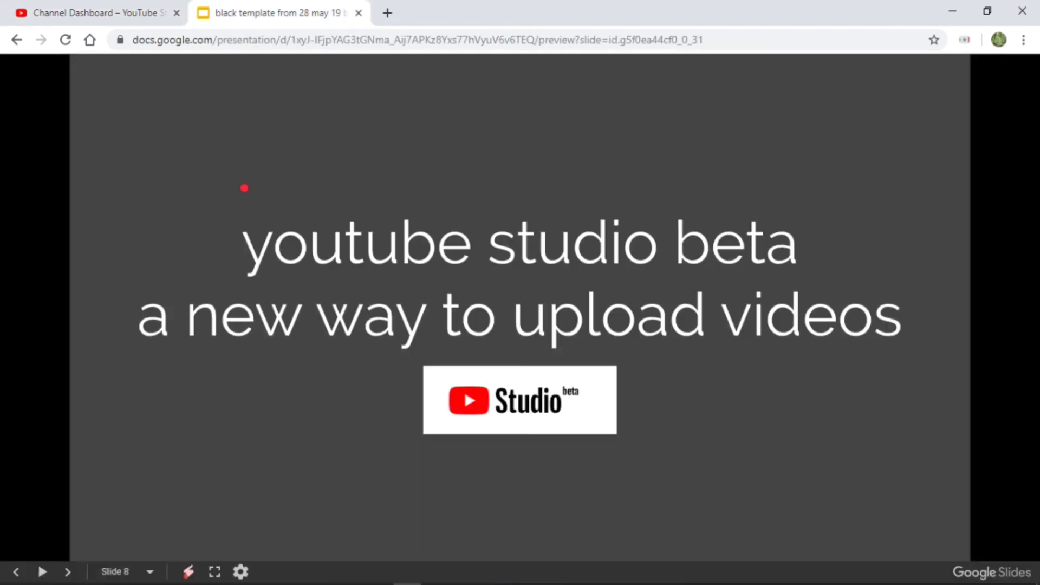